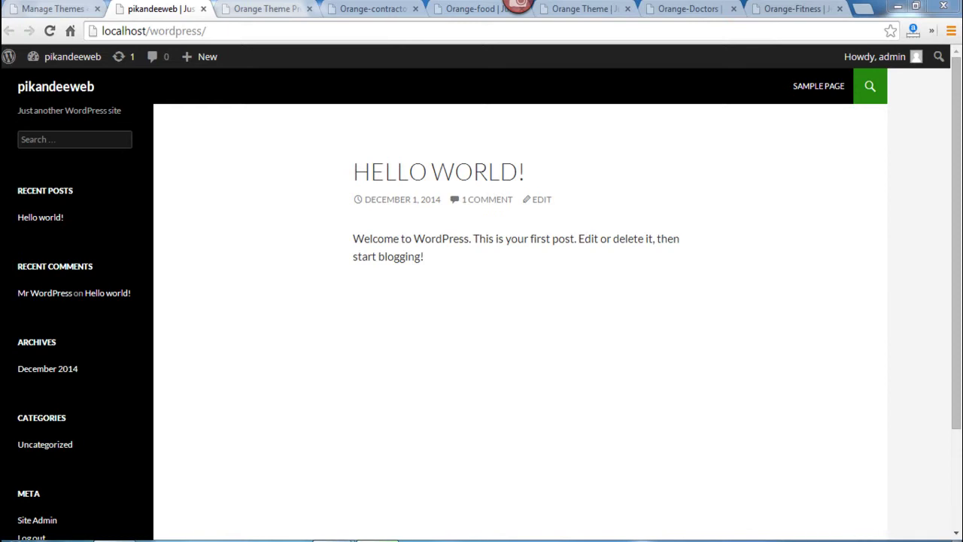
Activate the Orange Theme from the installed themes in the WordPress admin
{"action": "left_click", "coordinate": [67, 13]}
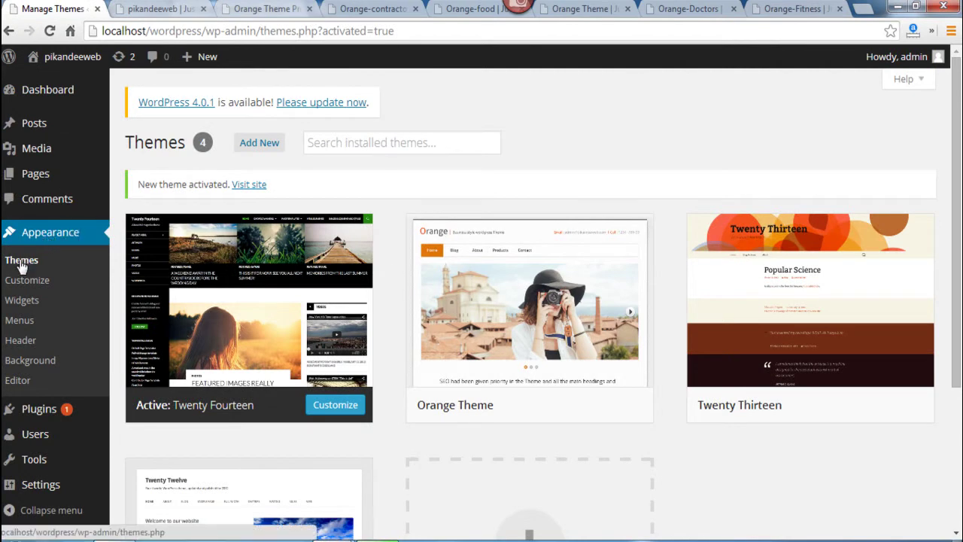
{"action": "mouse_move", "coordinate": [335, 352]}
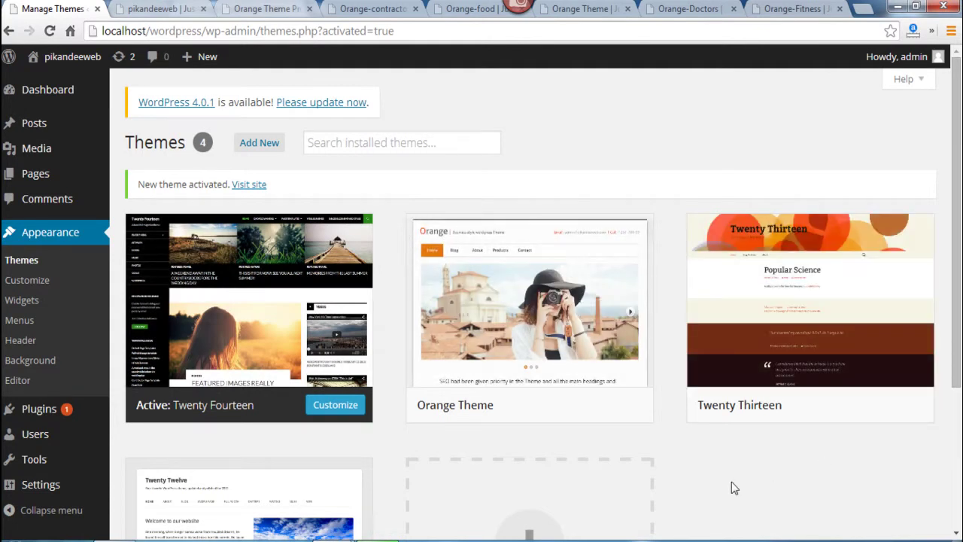
{"action": "mouse_move", "coordinate": [461, 380]}
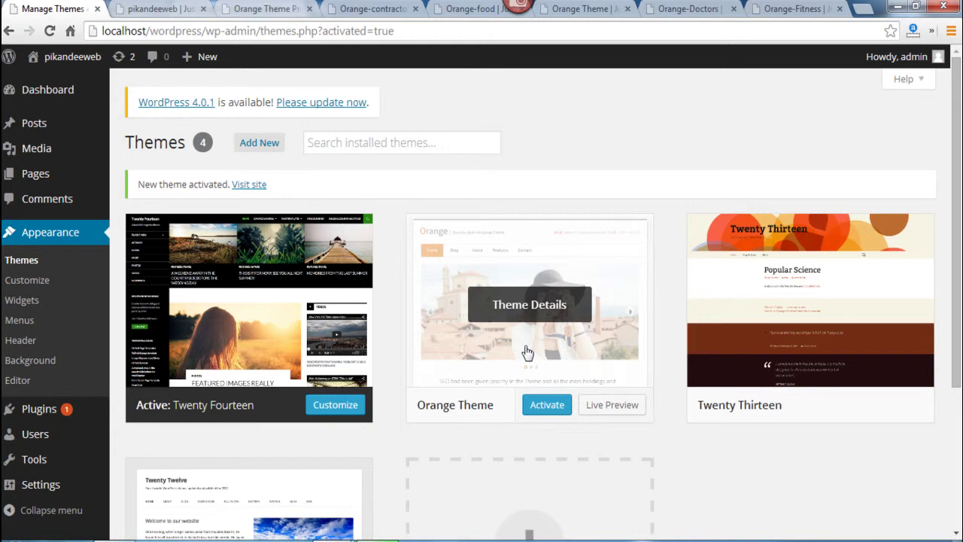
{"action": "left_click", "coordinate": [547, 406]}
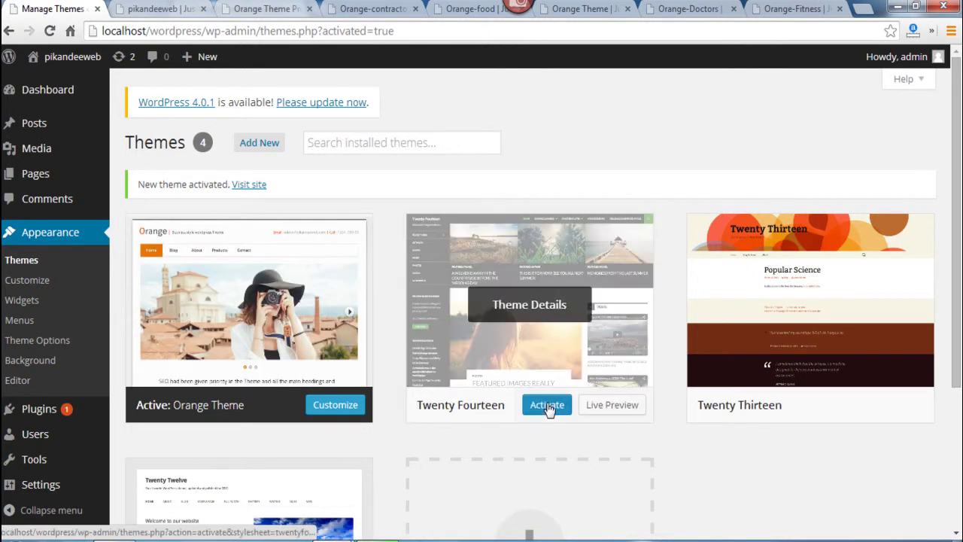
Reload the site's front page and examine its header, slider, feature images, blog post, testimonial, tag line and footer sections
{"action": "left_click", "coordinate": [159, 8]}
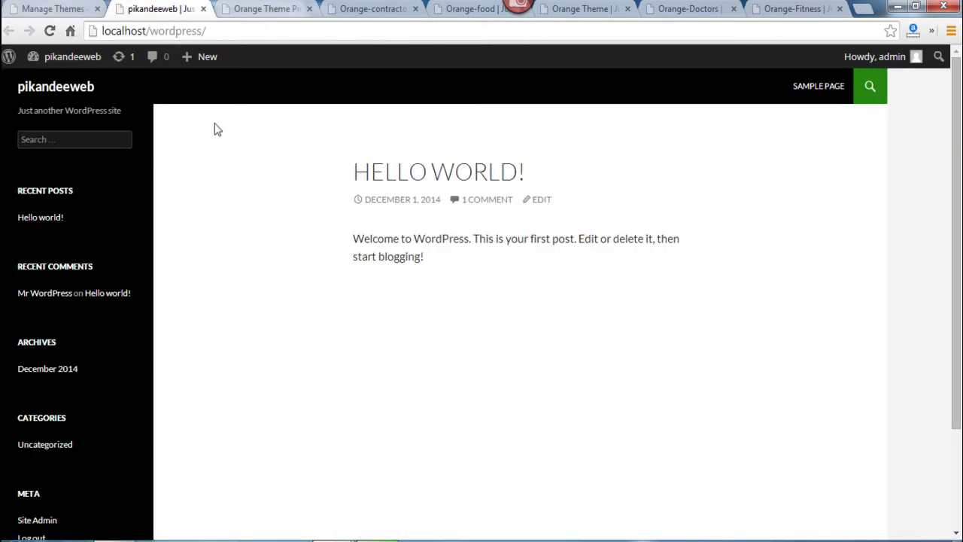
{"action": "left_click", "coordinate": [49, 33]}
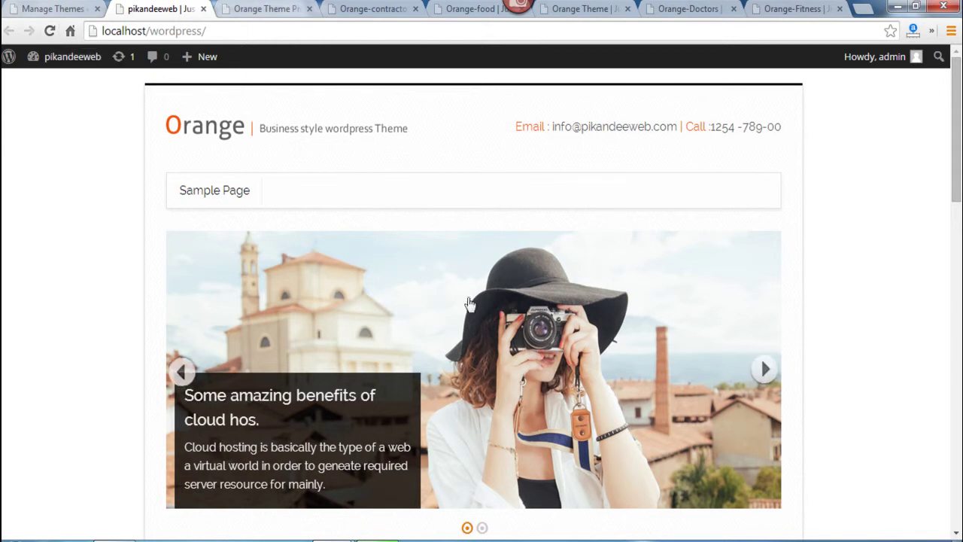
{"action": "left_click_drag", "start_coordinate": [955, 130], "coordinate": [960, 457]}
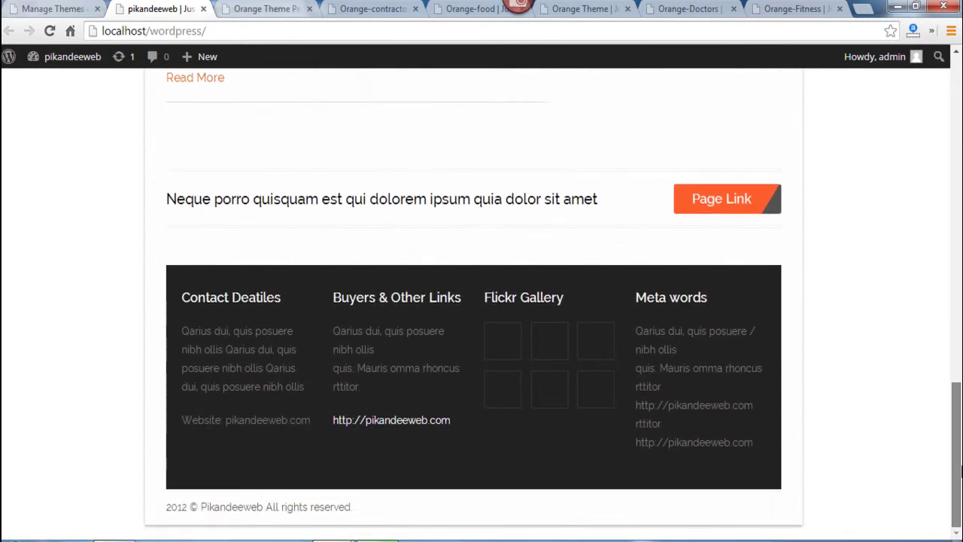
{"action": "scroll", "coordinate": [544, 286], "scroll_direction": "up", "scroll_amount": 15}
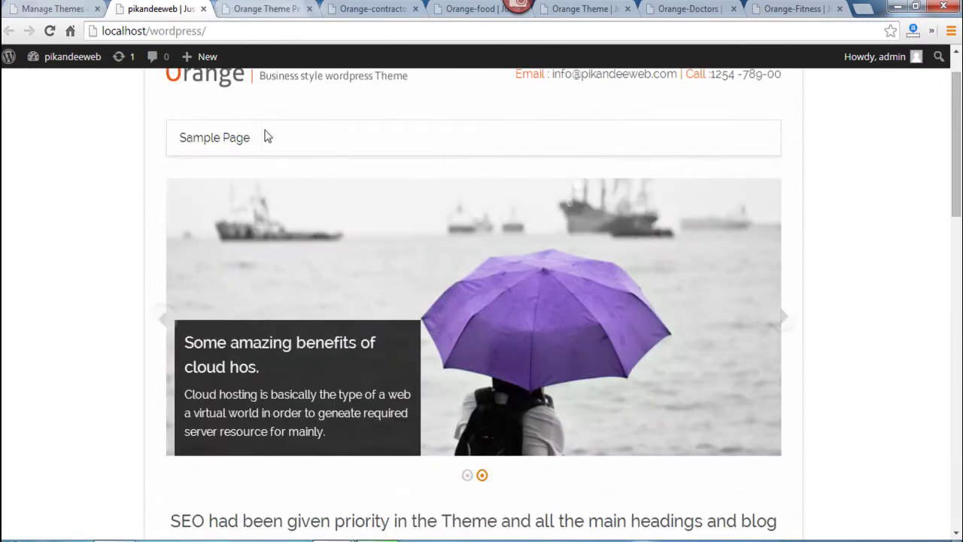
{"action": "left_click", "coordinate": [184, 318]}
{"action": "left_click", "coordinate": [184, 318]}
{"action": "scroll", "coordinate": [185, 322], "scroll_direction": "down", "scroll_amount": 3}
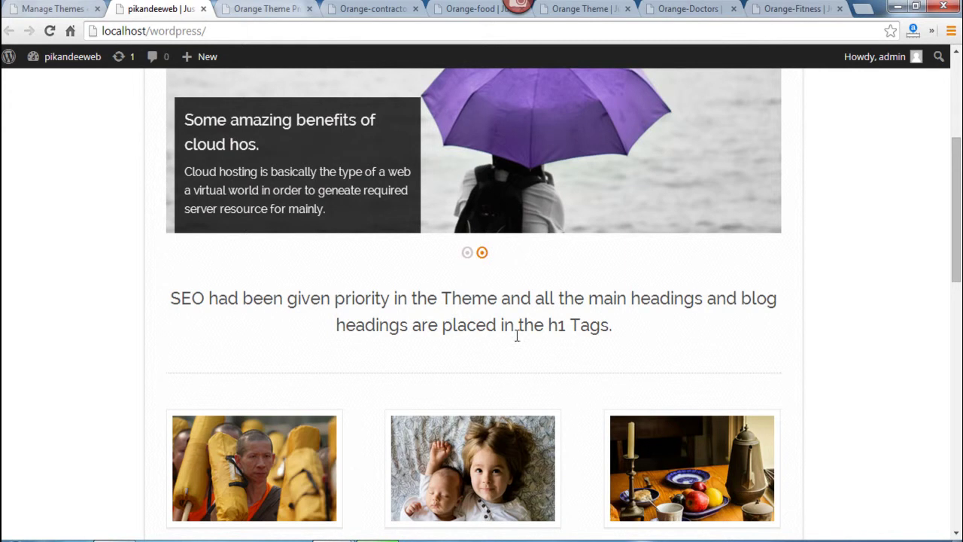
{"action": "scroll", "coordinate": [960, 293], "scroll_direction": "down", "scroll_amount": 3}
{"action": "scroll", "coordinate": [960, 294], "scroll_direction": "down", "scroll_amount": 1}
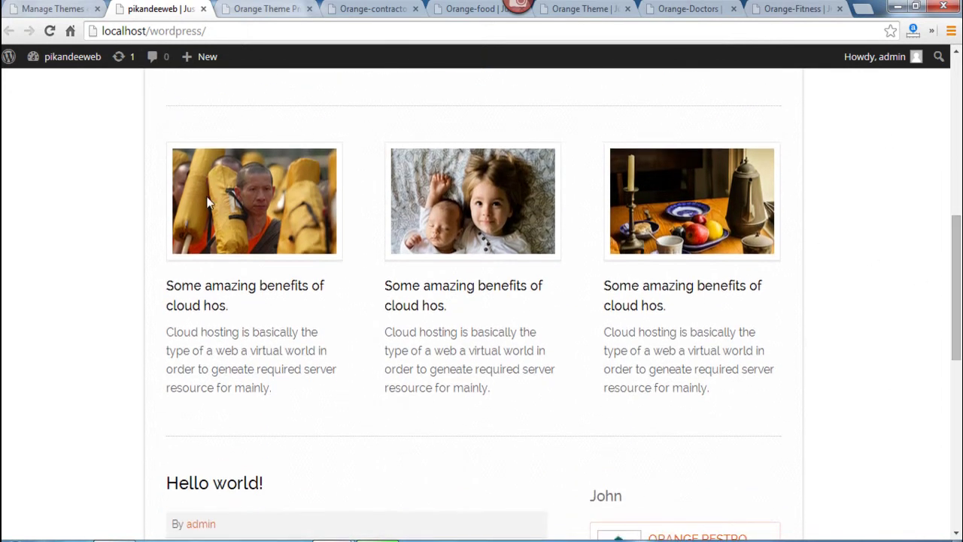
{"action": "left_click_drag", "start_coordinate": [961, 320], "coordinate": [960, 421]}
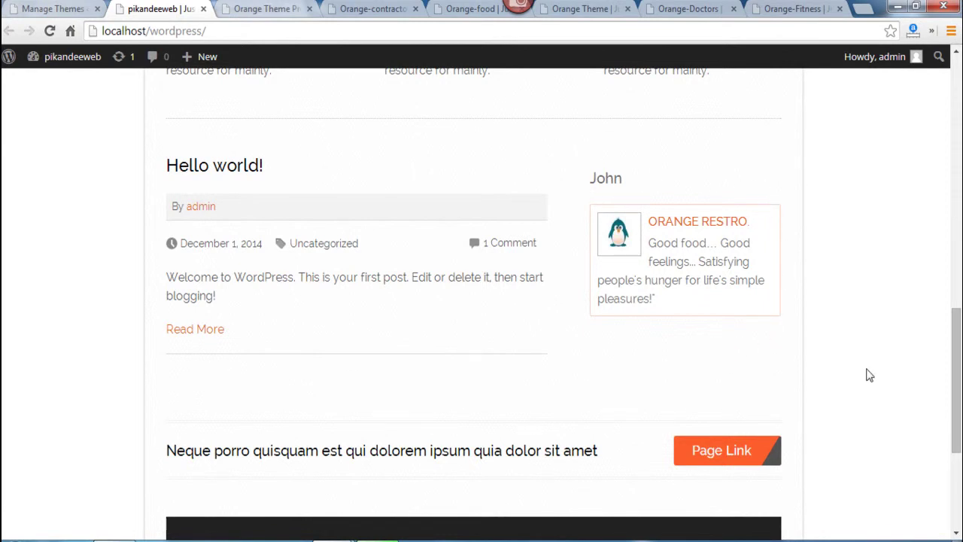
{"action": "left_click_drag", "start_coordinate": [957, 360], "coordinate": [957, 402]}
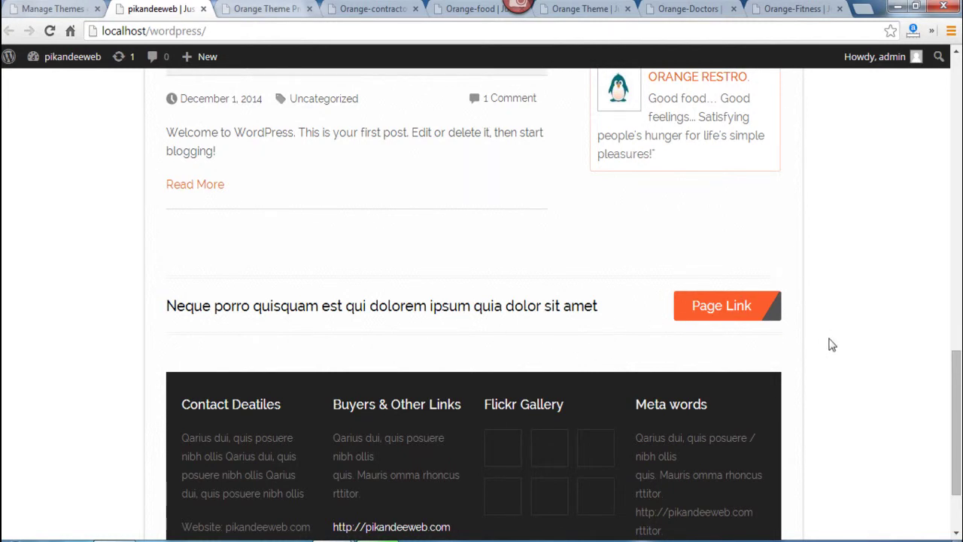
{"action": "left_click_drag", "start_coordinate": [957, 446], "coordinate": [961, 128]}
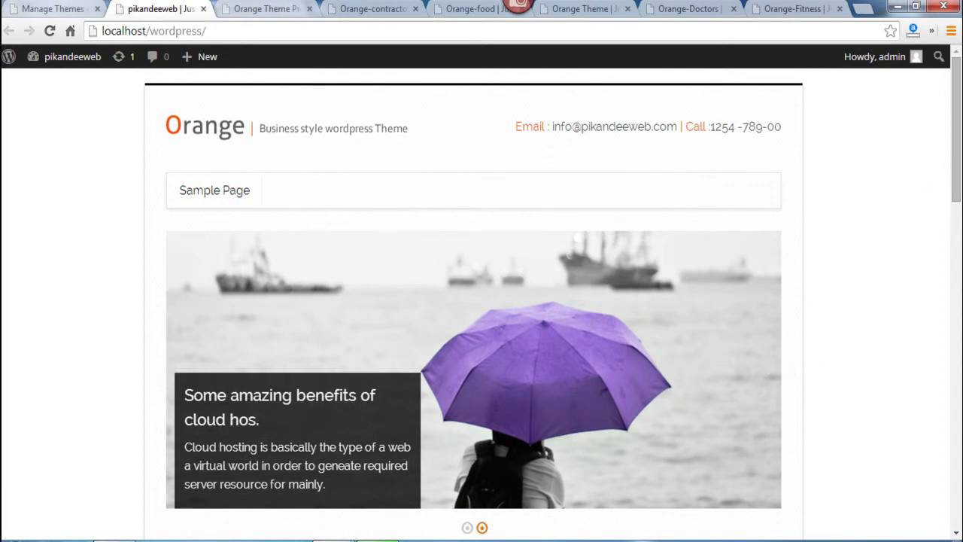
Open the theme's options and review the General Settings fields against the site's front page
{"action": "left_click", "coordinate": [53, 8]}
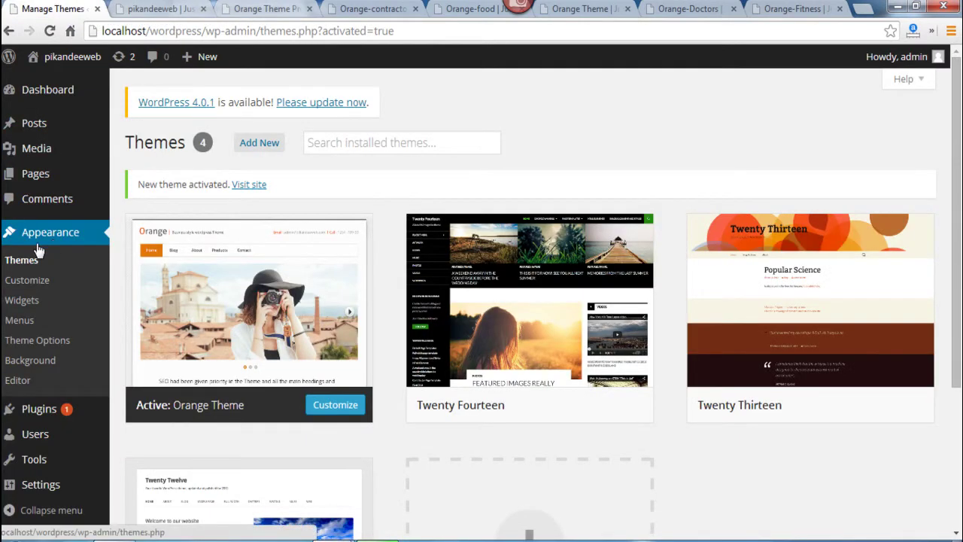
{"action": "left_click", "coordinate": [44, 338]}
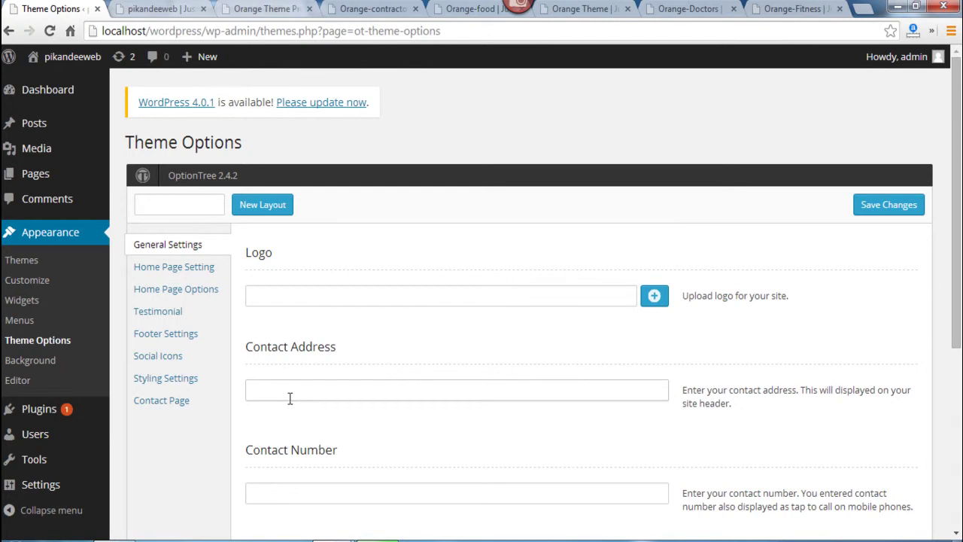
{"action": "scroll", "coordinate": [289, 400], "scroll_direction": "down", "scroll_amount": 1}
{"action": "scroll", "coordinate": [283, 410], "scroll_direction": "down", "scroll_amount": 3}
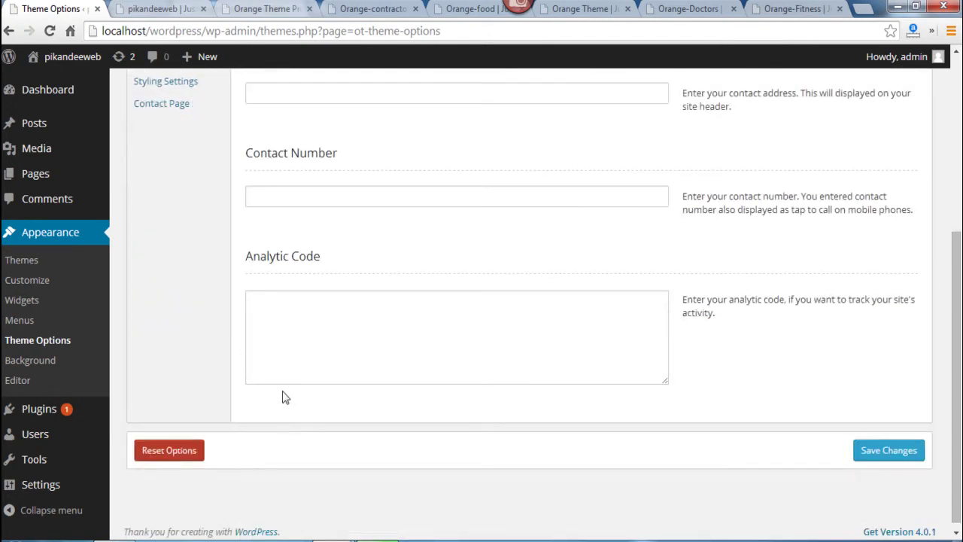
{"action": "scroll", "coordinate": [284, 399], "scroll_direction": "up", "scroll_amount": 3}
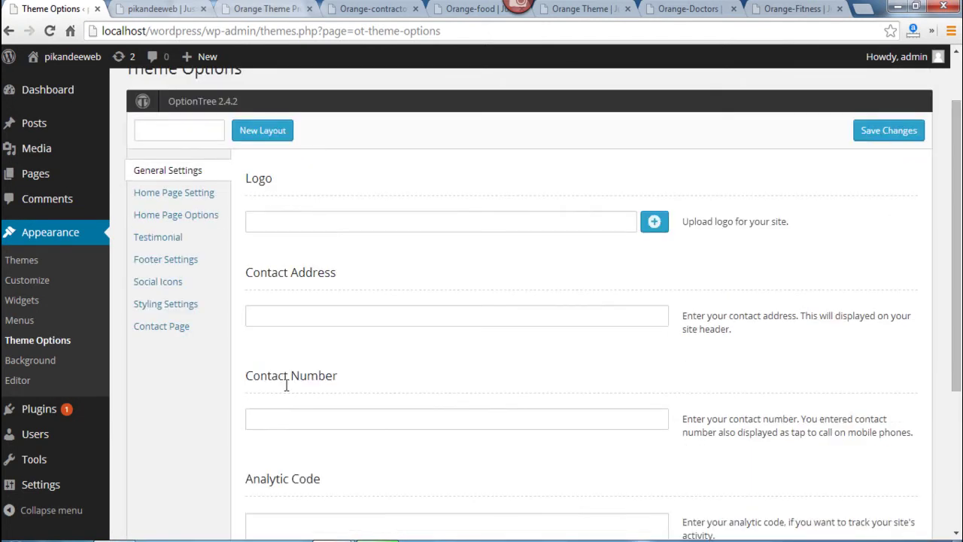
{"action": "left_click", "coordinate": [160, 8]}
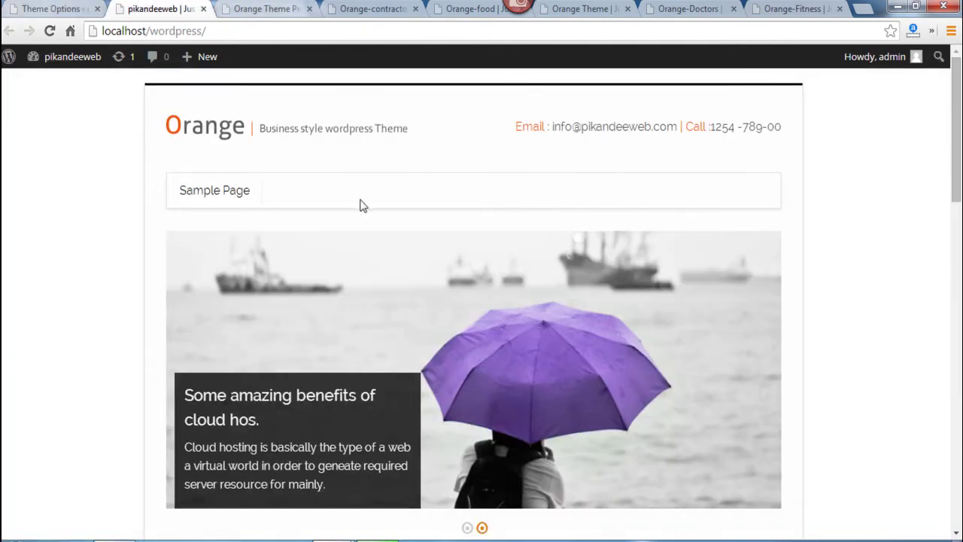
{"action": "scroll", "coordinate": [313, 211], "scroll_direction": "down", "scroll_amount": 3}
{"action": "scroll", "coordinate": [313, 211], "scroll_direction": "down", "scroll_amount": 3}
{"action": "scroll", "coordinate": [329, 286], "scroll_direction": "up", "scroll_amount": 3}
{"action": "left_click", "coordinate": [52, 8]}
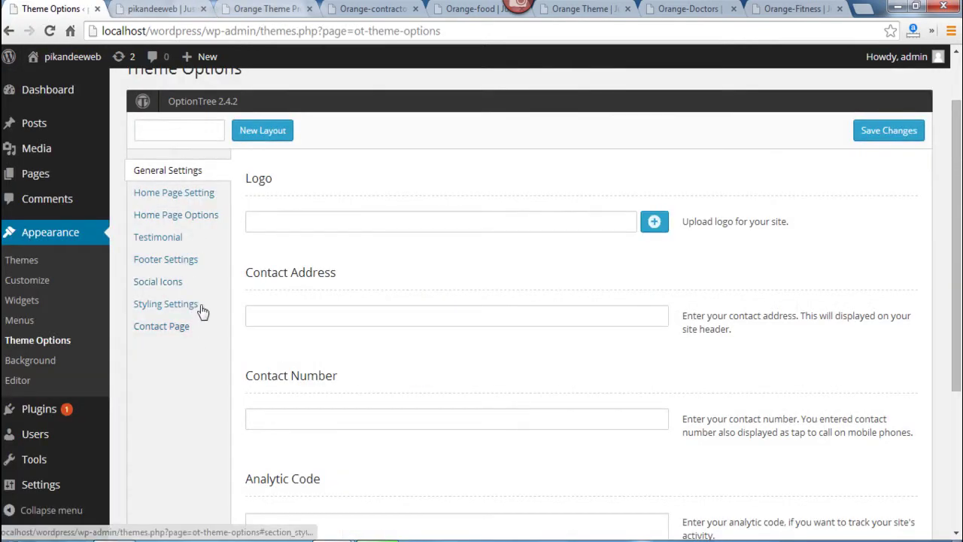
Open the Home Page Setting section and review its on/off switches from Slider to Tag Line
{"action": "scroll", "coordinate": [183, 276], "scroll_direction": "up", "scroll_amount": 1}
{"action": "left_click", "coordinate": [183, 276]}
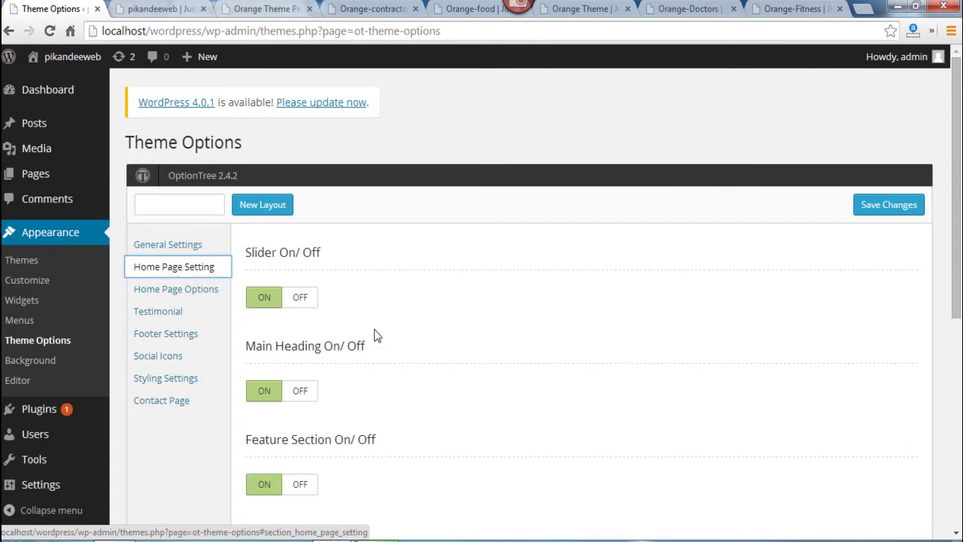
{"action": "scroll", "coordinate": [375, 340], "scroll_direction": "down", "scroll_amount": 4}
{"action": "scroll", "coordinate": [458, 397], "scroll_direction": "down", "scroll_amount": 1}
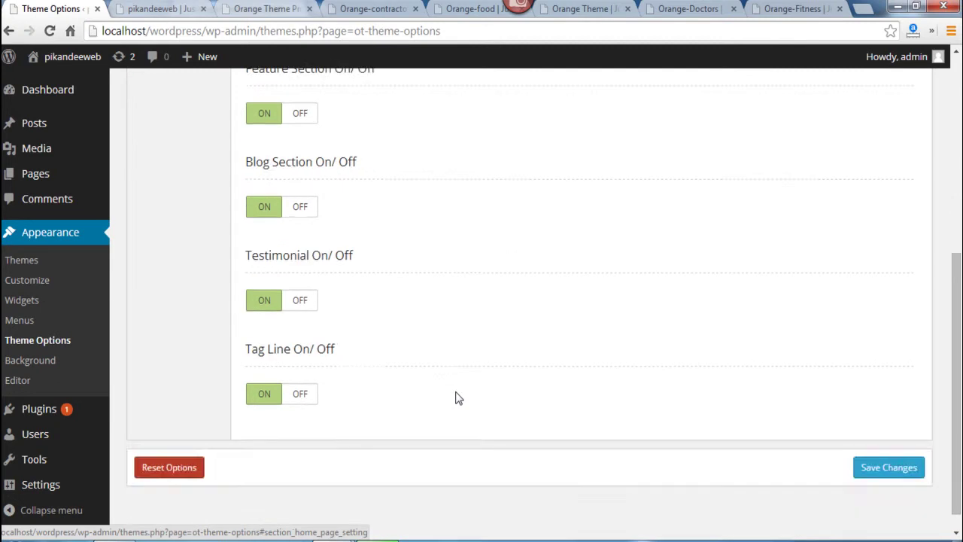
{"action": "scroll", "coordinate": [458, 398], "scroll_direction": "up", "scroll_amount": 5}
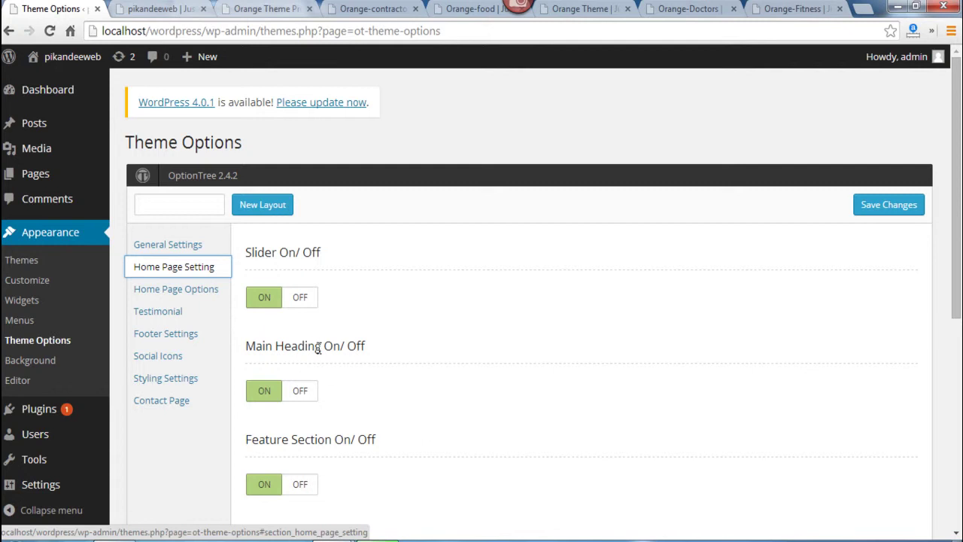
Switch the home page Slider off, save the theme options and check the reloaded front page
{"action": "left_click", "coordinate": [304, 299]}
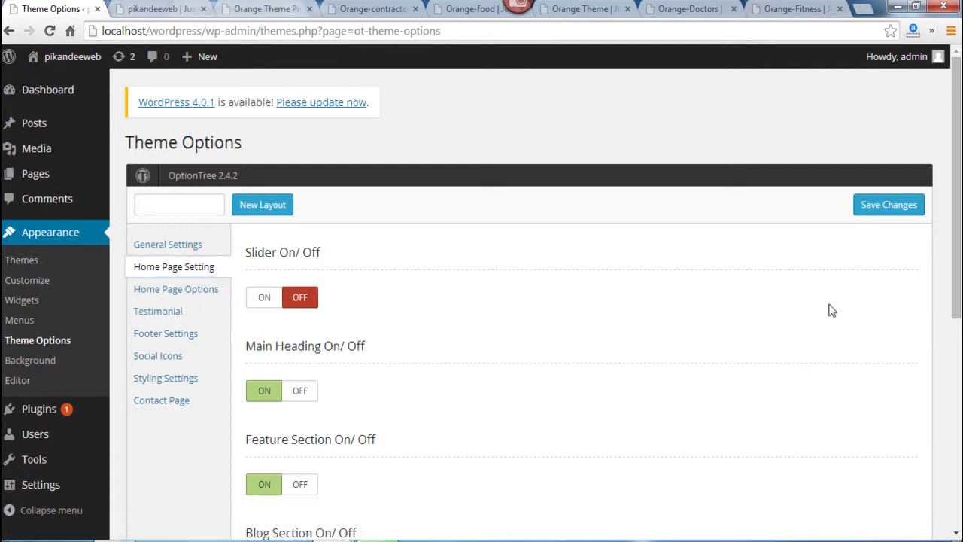
{"action": "left_click", "coordinate": [886, 210]}
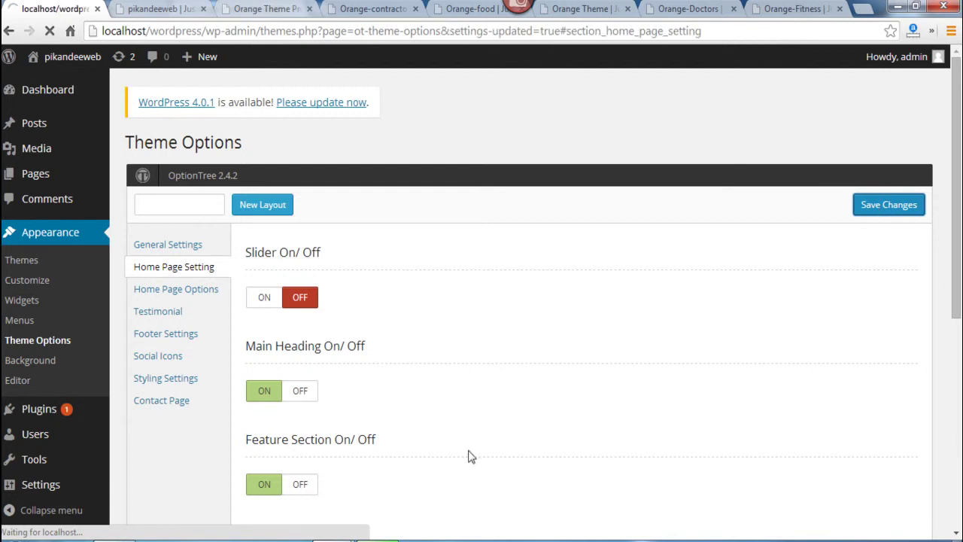
{"action": "left_click", "coordinate": [149, 11]}
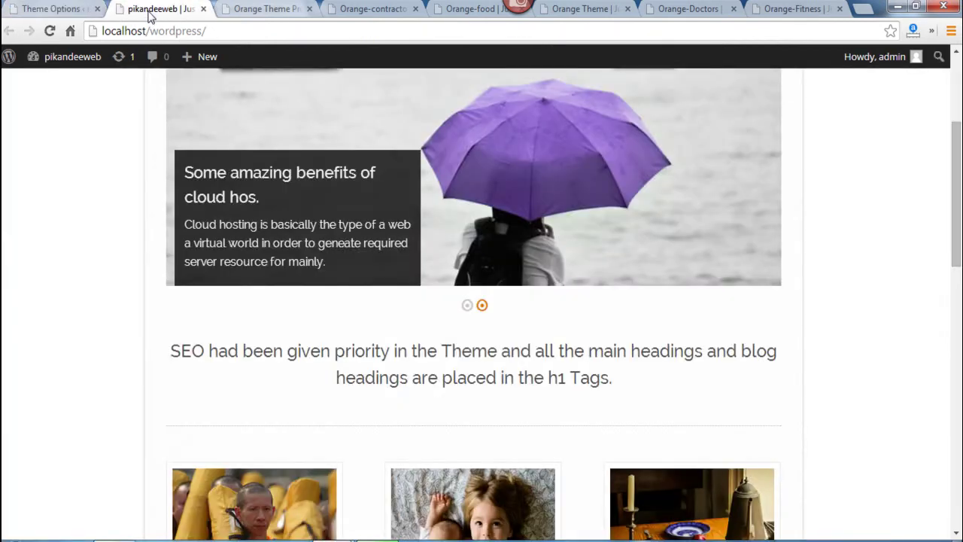
{"action": "scroll", "coordinate": [177, 401], "scroll_direction": "up", "scroll_amount": 3}
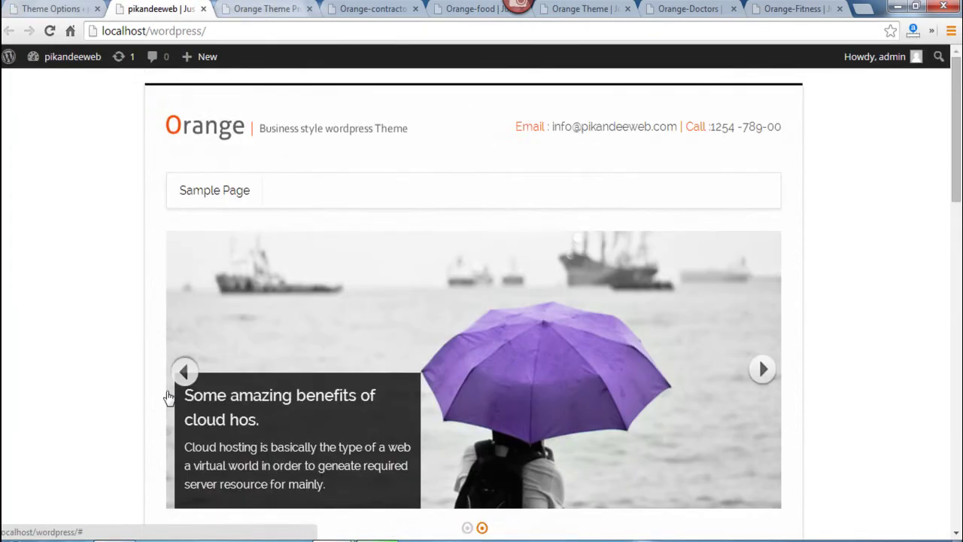
{"action": "left_click", "coordinate": [47, 35]}
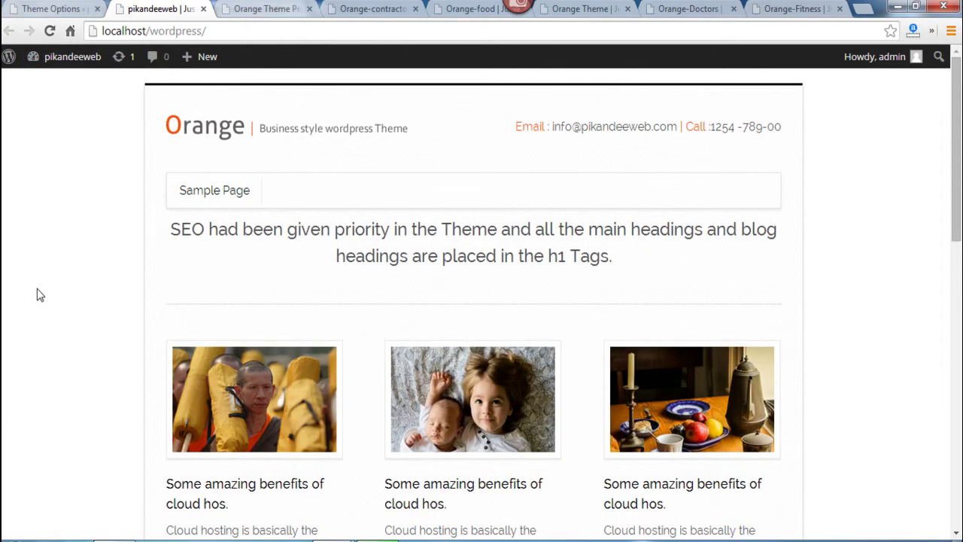
{"action": "scroll", "coordinate": [62, 280], "scroll_direction": "down", "scroll_amount": 4}
{"action": "scroll", "coordinate": [105, 346], "scroll_direction": "up", "scroll_amount": 4}
Switch the home page Main Heading off, save the theme options and reload the front page
{"action": "left_click", "coordinate": [49, 8]}
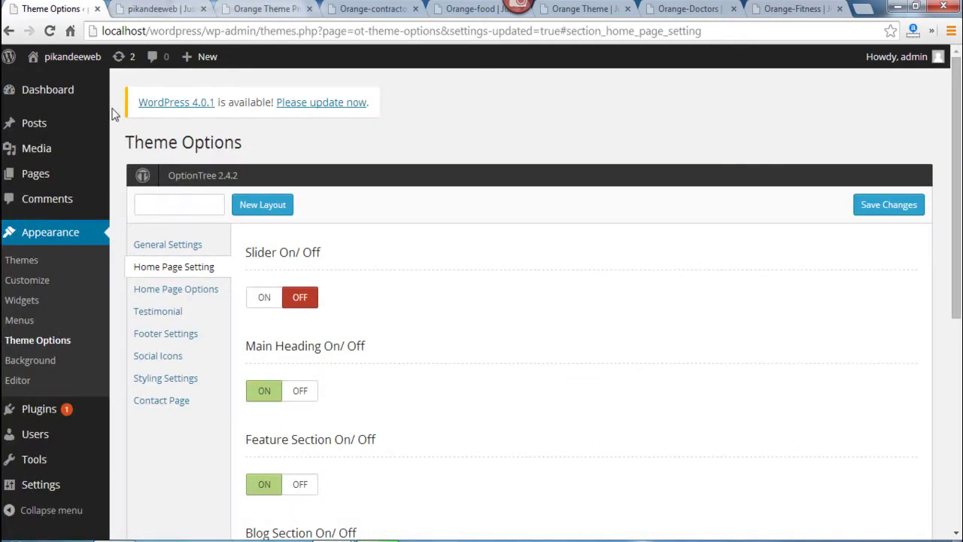
{"action": "left_click", "coordinate": [305, 396]}
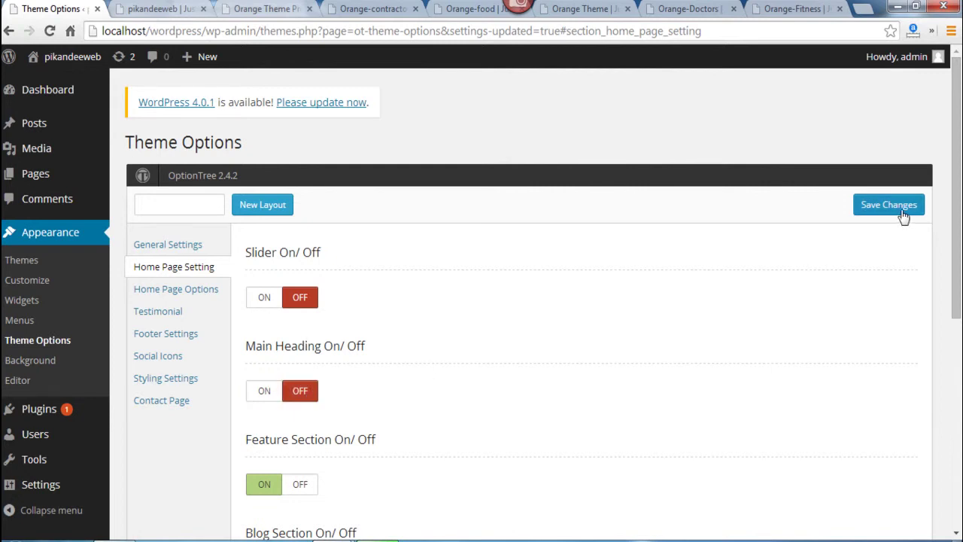
{"action": "left_click", "coordinate": [872, 211]}
{"action": "left_click", "coordinate": [158, 10]}
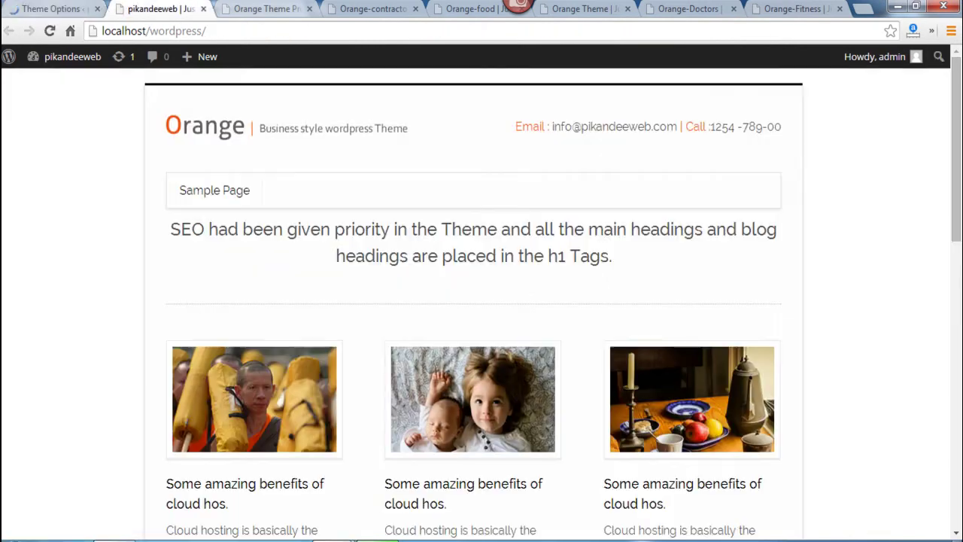
{"action": "left_click", "coordinate": [50, 31]}
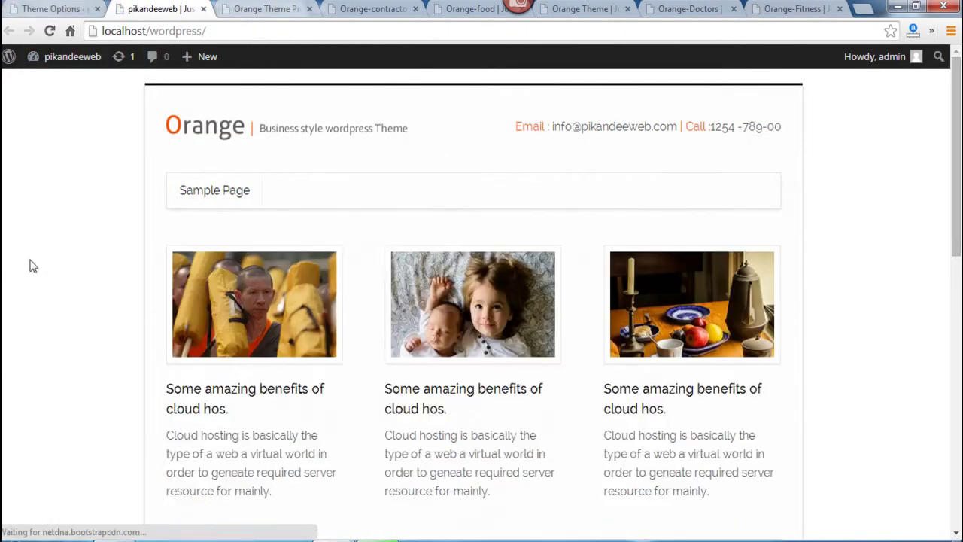
Switch the home page Feature Section off, save the theme options and reload the front page
{"action": "left_click", "coordinate": [70, 10]}
{"action": "scroll", "coordinate": [231, 376], "scroll_direction": "down", "scroll_amount": 1}
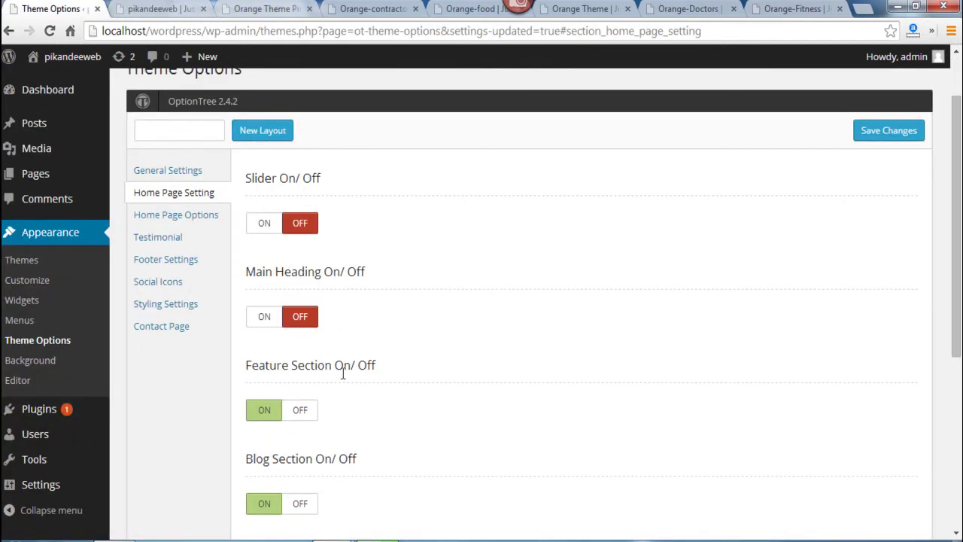
{"action": "left_click", "coordinate": [170, 9]}
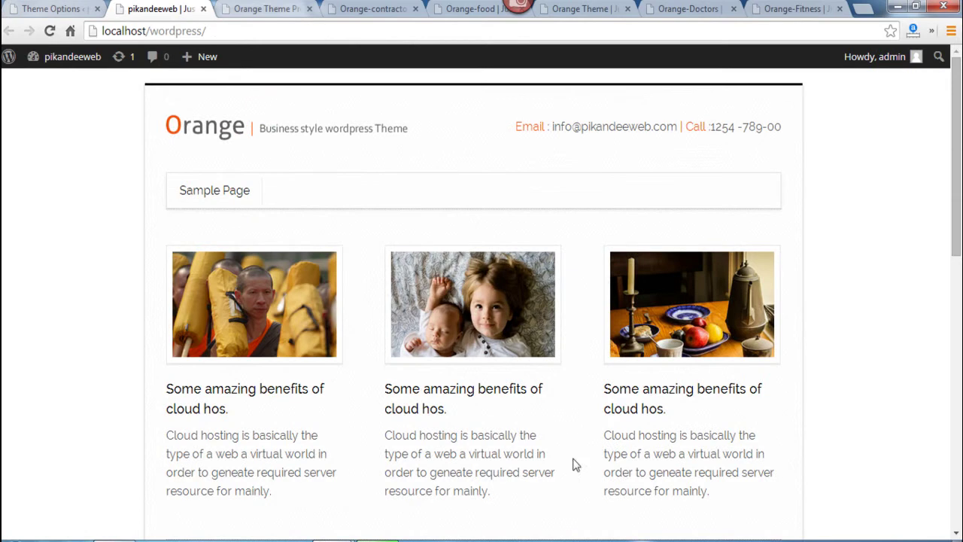
{"action": "left_click", "coordinate": [53, 9]}
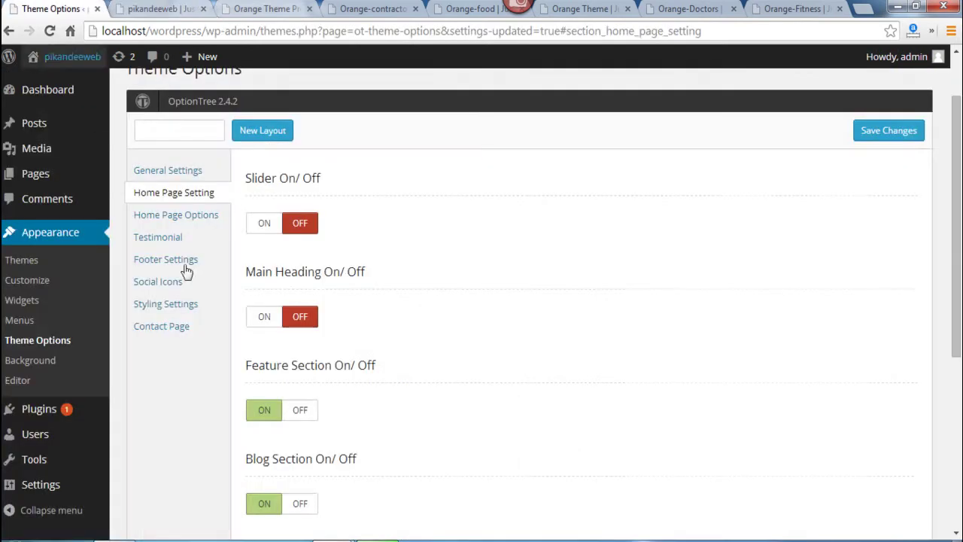
{"action": "left_click", "coordinate": [300, 411]}
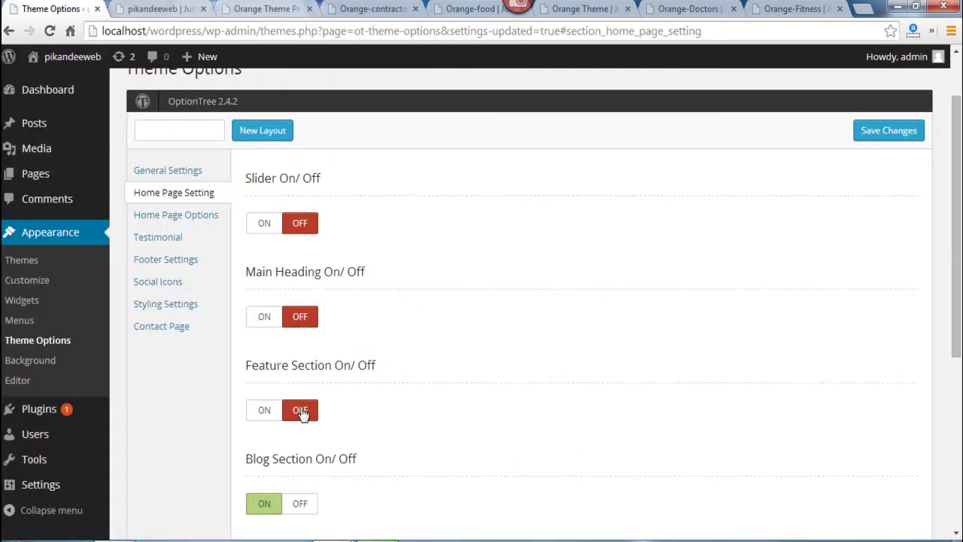
{"action": "left_click", "coordinate": [888, 130]}
{"action": "left_click", "coordinate": [161, 9]}
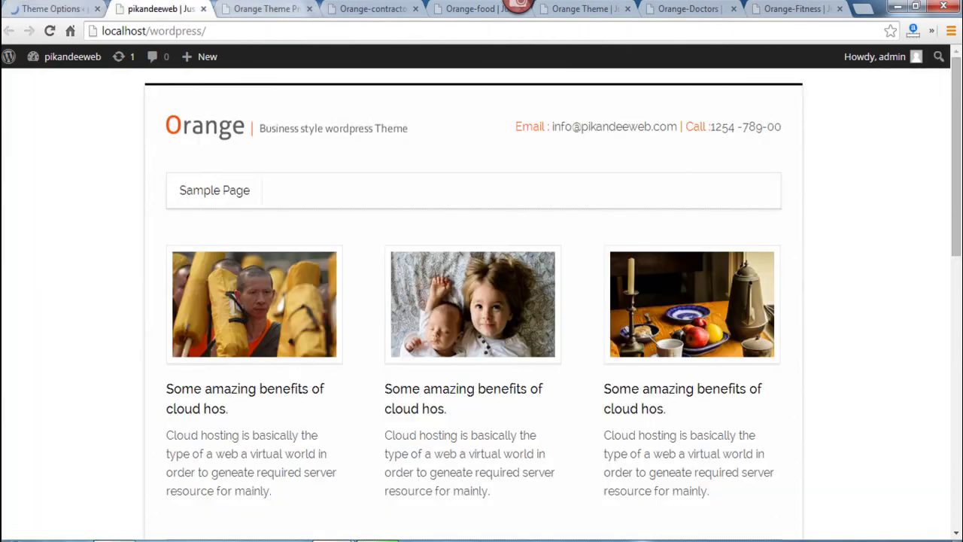
{"action": "left_click", "coordinate": [50, 32]}
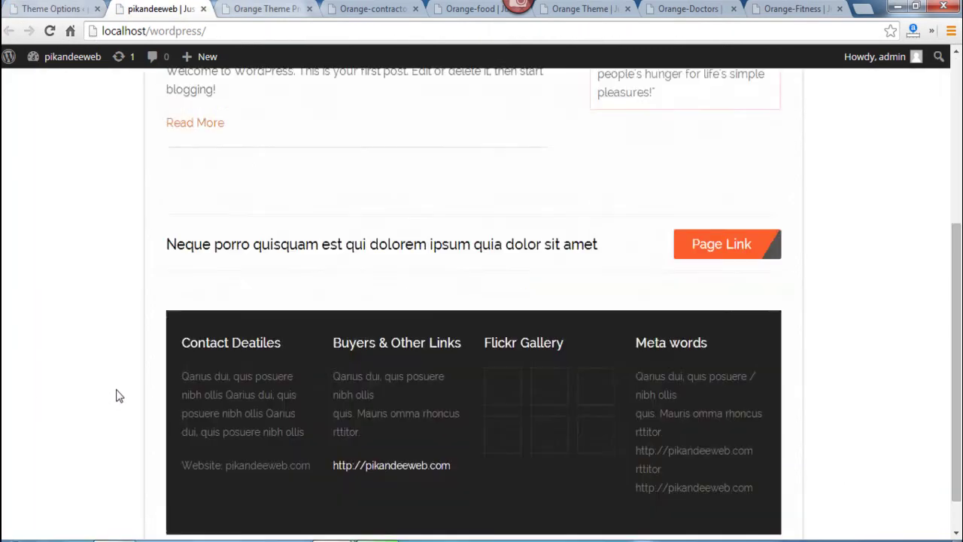
Switch the home page Blog Section and Testimonial off in the theme options
{"action": "left_click", "coordinate": [52, 9]}
{"action": "scroll", "coordinate": [223, 309], "scroll_direction": "down", "scroll_amount": 4}
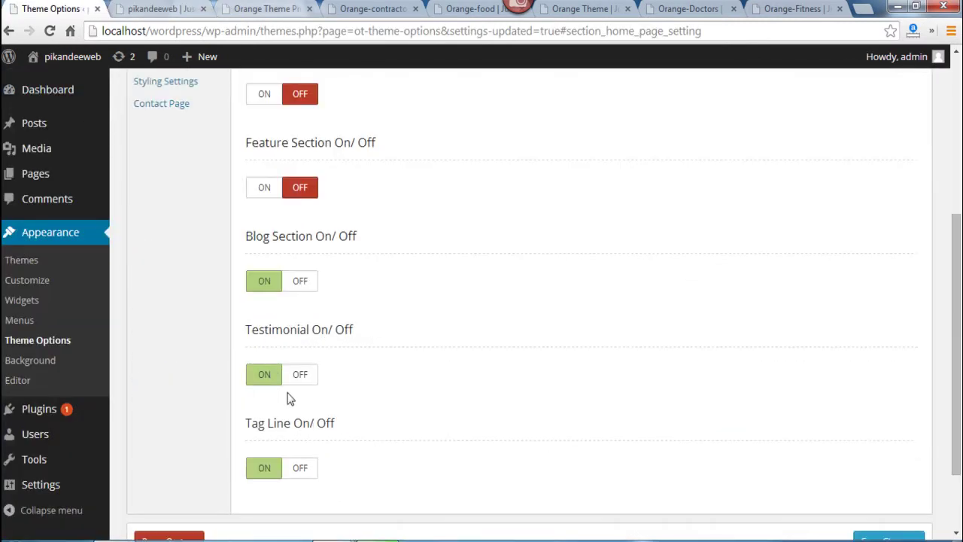
{"action": "left_click", "coordinate": [301, 289]}
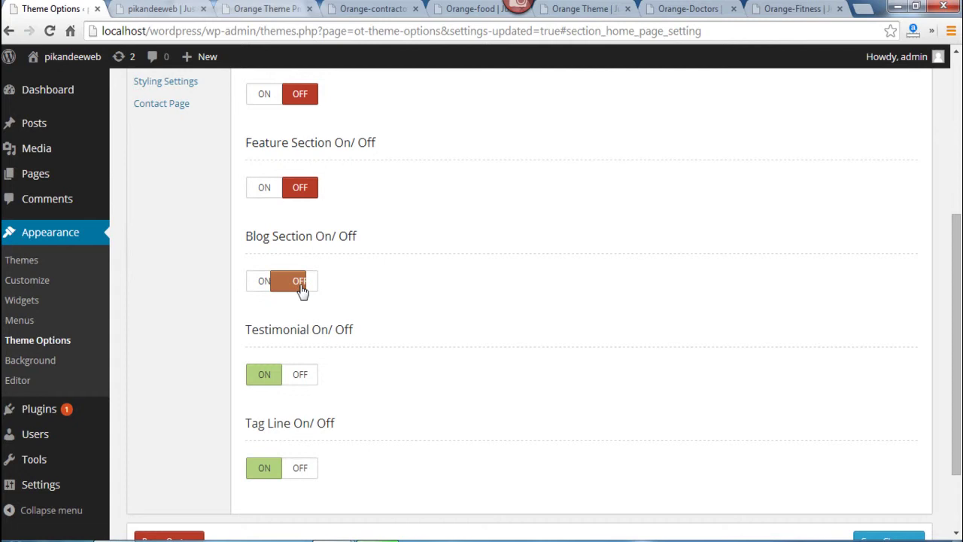
{"action": "left_click", "coordinate": [302, 382]}
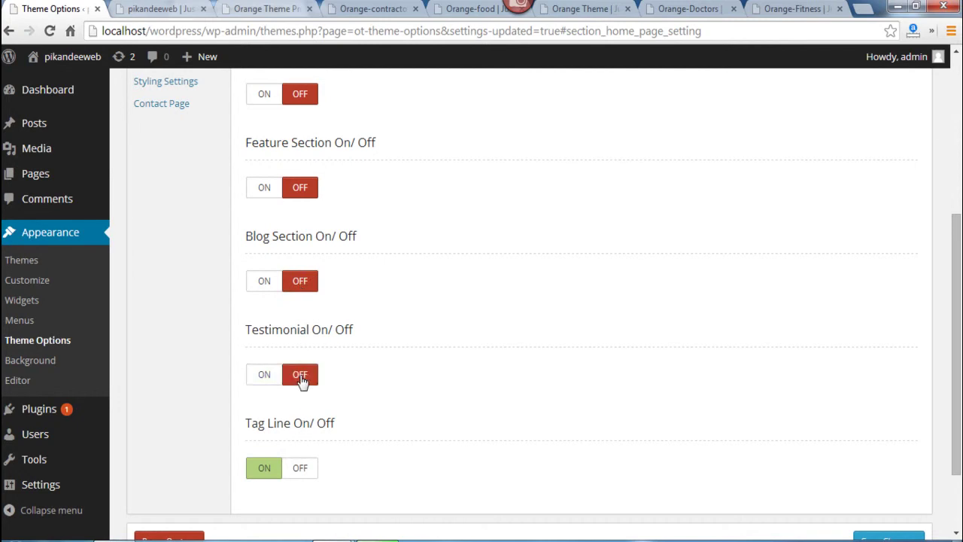
Switch the home page Feature Section and Main Heading back on, save the theme options and check the reloaded front page
{"action": "scroll", "coordinate": [287, 453], "scroll_direction": "up", "scroll_amount": 1}
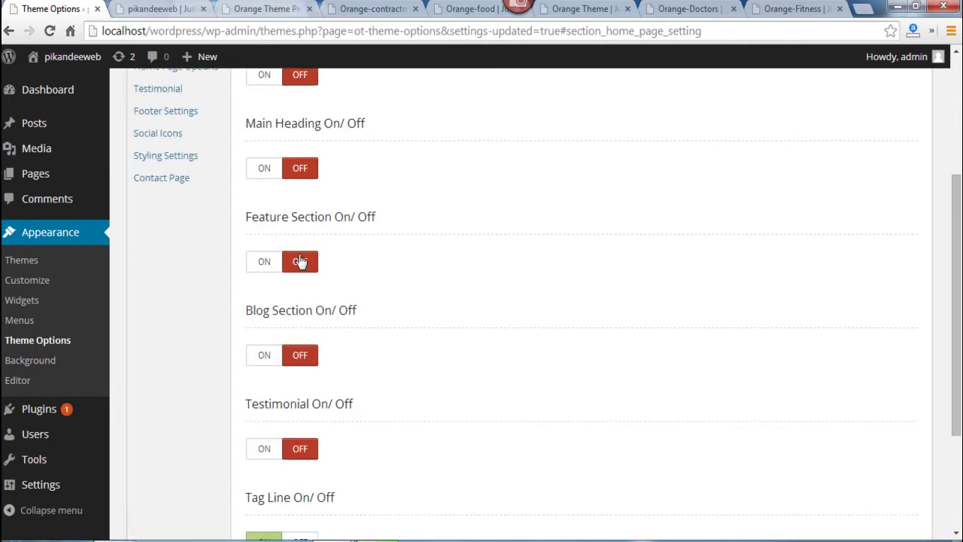
{"action": "left_click", "coordinate": [260, 264]}
{"action": "scroll", "coordinate": [269, 294], "scroll_direction": "up", "scroll_amount": 2}
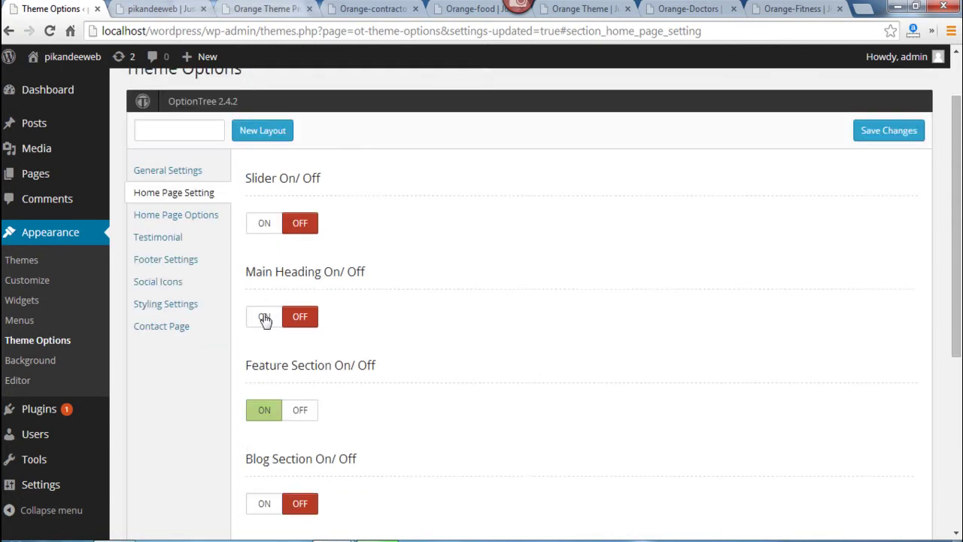
{"action": "left_click", "coordinate": [265, 319]}
{"action": "scroll", "coordinate": [856, 320], "scroll_direction": "up", "scroll_amount": 1}
{"action": "left_click", "coordinate": [881, 216]}
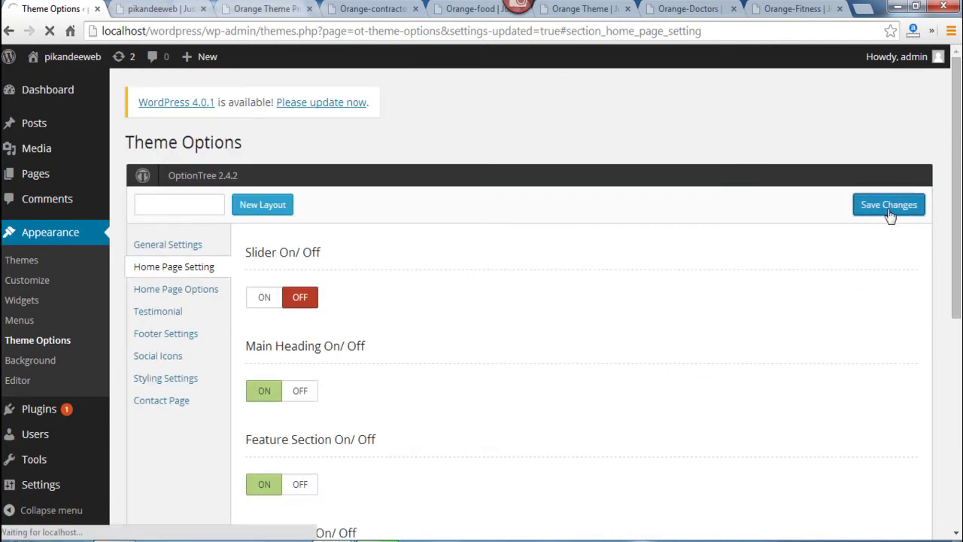
{"action": "left_click", "coordinate": [161, 8]}
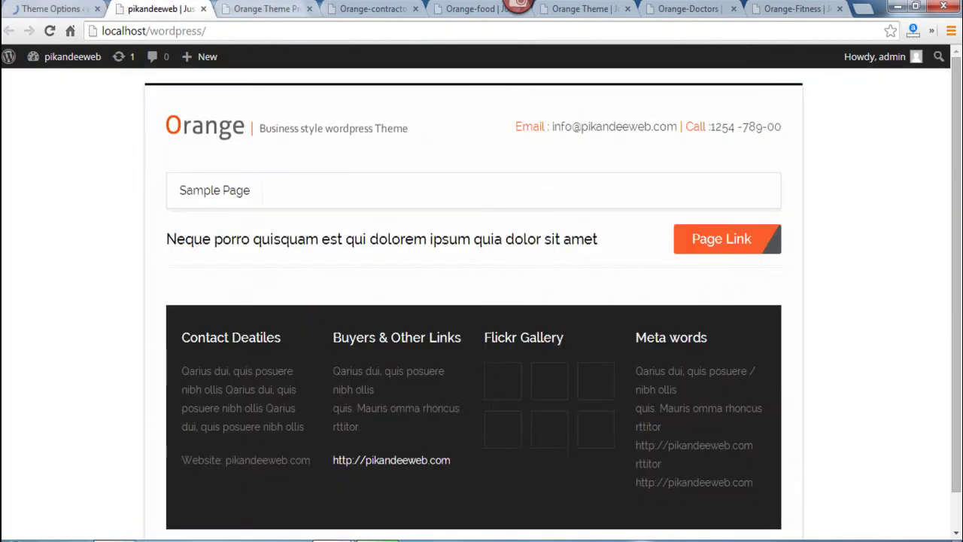
{"action": "left_click", "coordinate": [50, 32]}
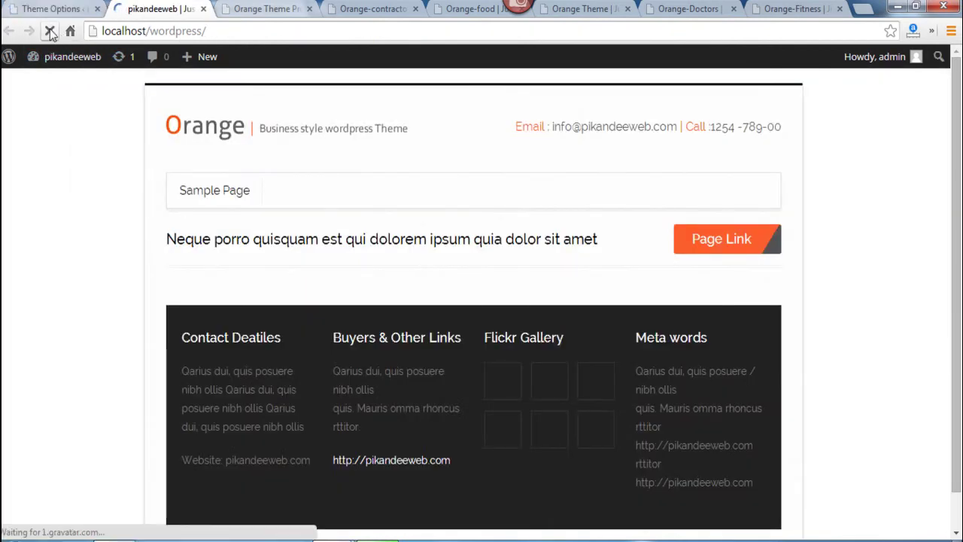
{"action": "scroll", "coordinate": [38, 188], "scroll_direction": "down", "scroll_amount": 3}
{"action": "scroll", "coordinate": [258, 444], "scroll_direction": "up", "scroll_amount": 3}
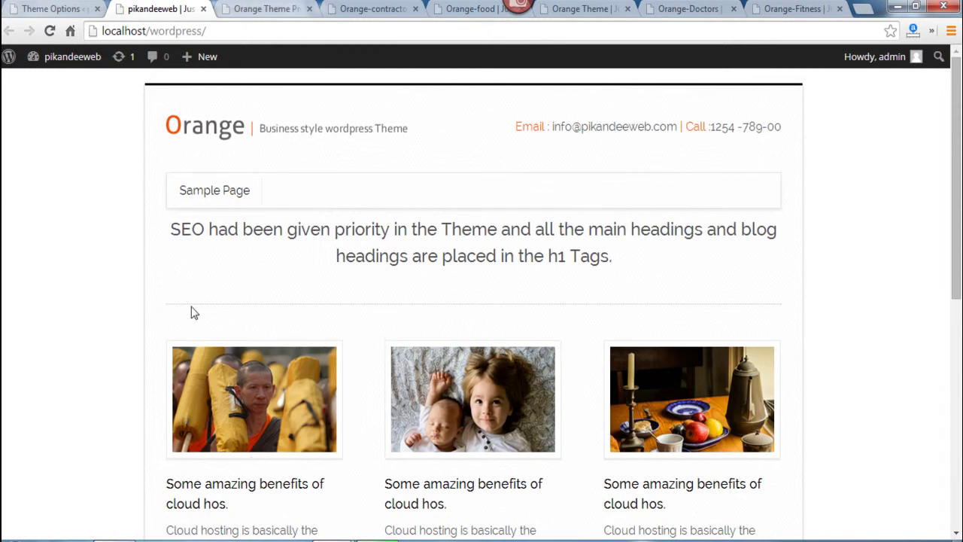
Switch the home page Slider back on, save the theme options and check the reloaded front page
{"action": "key", "text": "ctrl+Page_Up"}
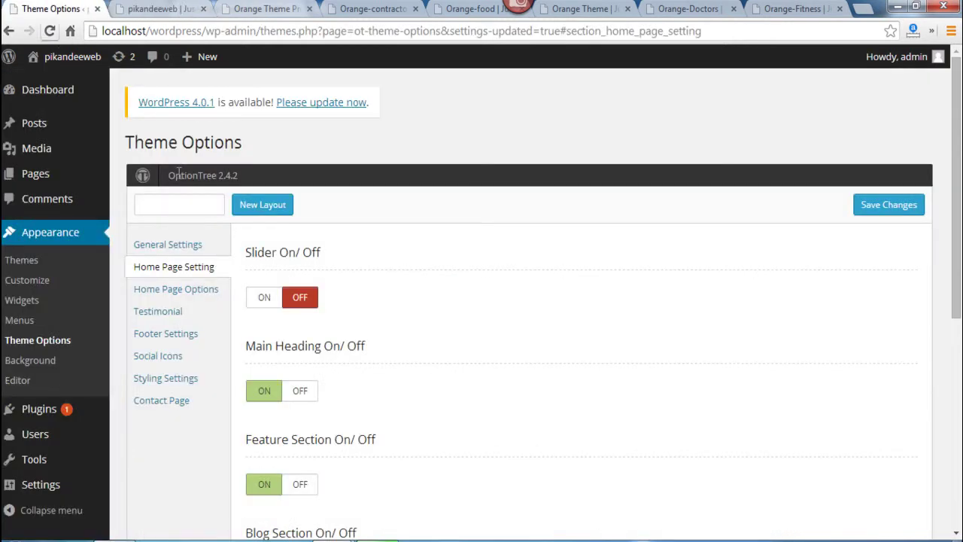
{"action": "left_click", "coordinate": [262, 298]}
{"action": "left_click", "coordinate": [888, 219]}
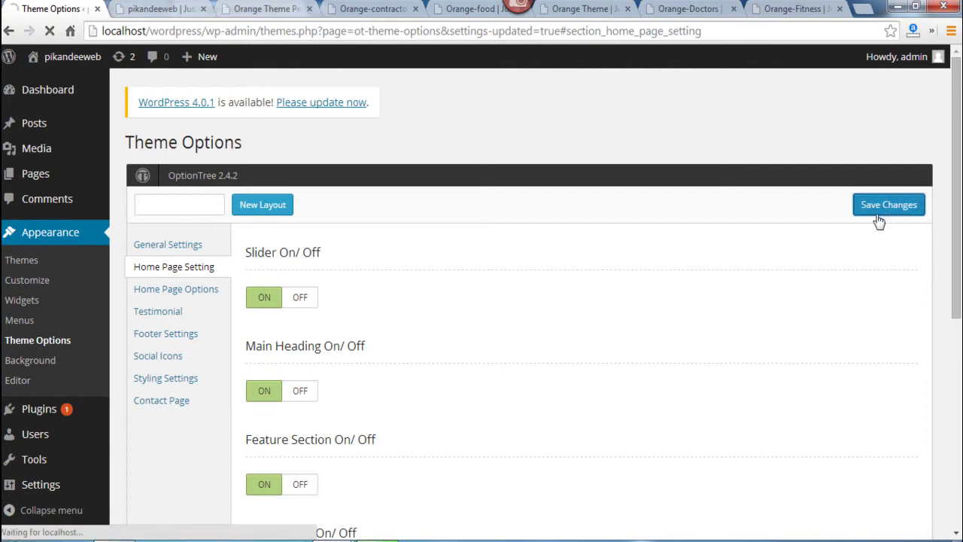
{"action": "scroll", "coordinate": [790, 275], "scroll_direction": "down", "scroll_amount": 3}
{"action": "left_click", "coordinate": [162, 9]}
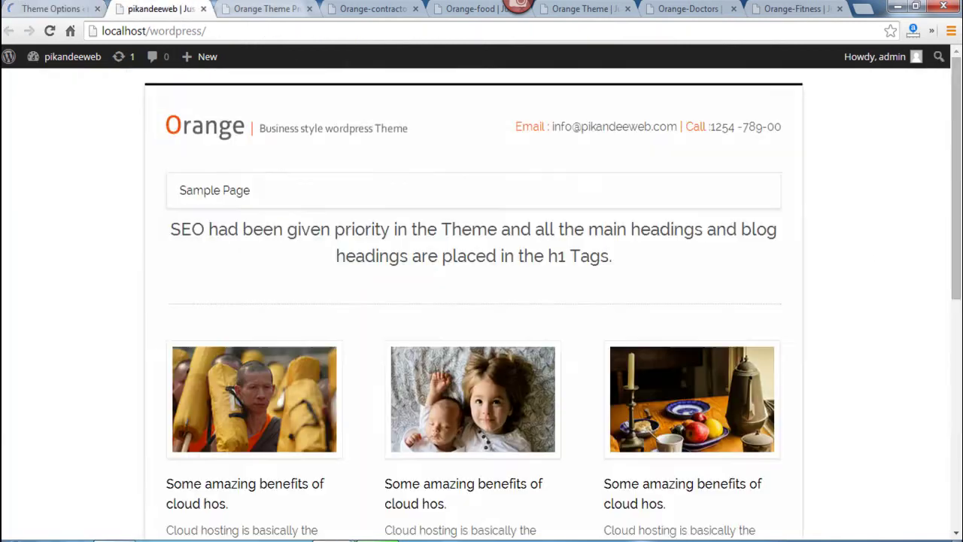
{"action": "left_click", "coordinate": [49, 31]}
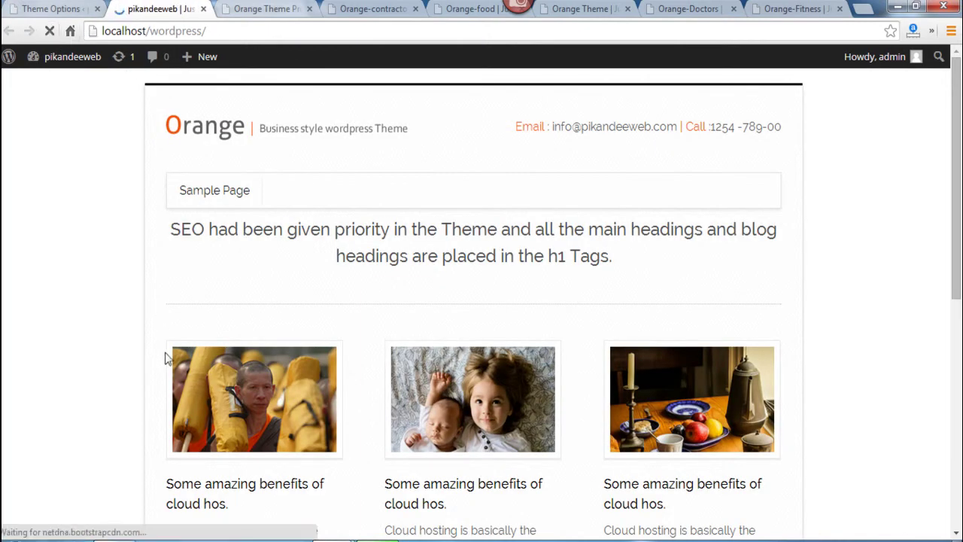
{"action": "scroll", "coordinate": [172, 391], "scroll_direction": "down", "scroll_amount": 10}
{"action": "scroll", "coordinate": [173, 397], "scroll_direction": "up", "scroll_amount": 3}
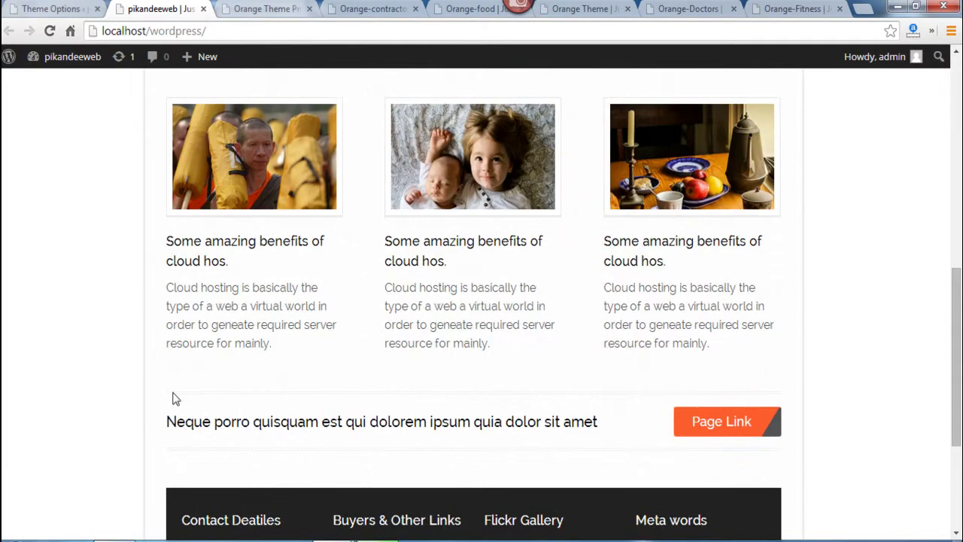
Open the Home Page Options section and add a first Home Page Slider item, reviewing its title, image, link and description fields
{"action": "left_click", "coordinate": [56, 8]}
{"action": "scroll", "coordinate": [271, 306], "scroll_direction": "down", "scroll_amount": 8}
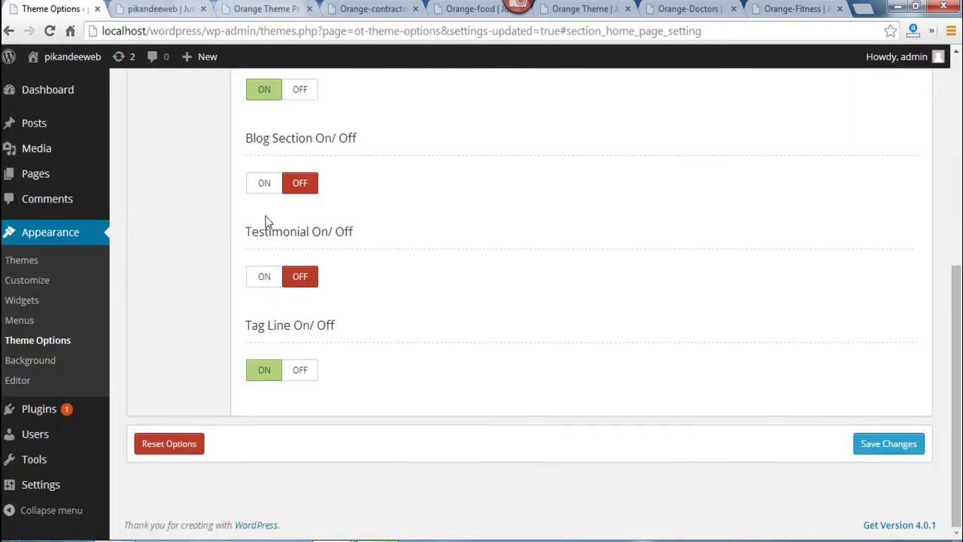
{"action": "scroll", "coordinate": [286, 241], "scroll_direction": "up", "scroll_amount": 8}
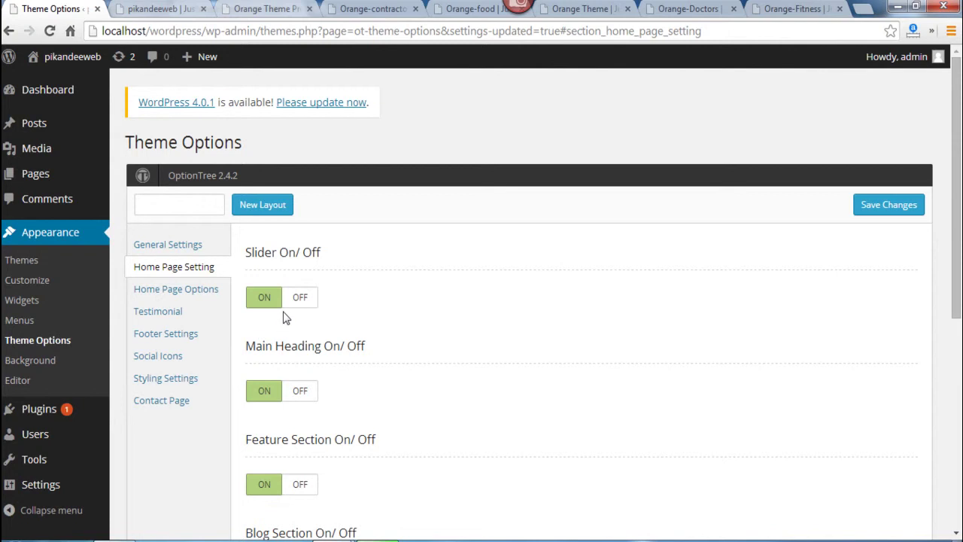
{"action": "left_click", "coordinate": [208, 292]}
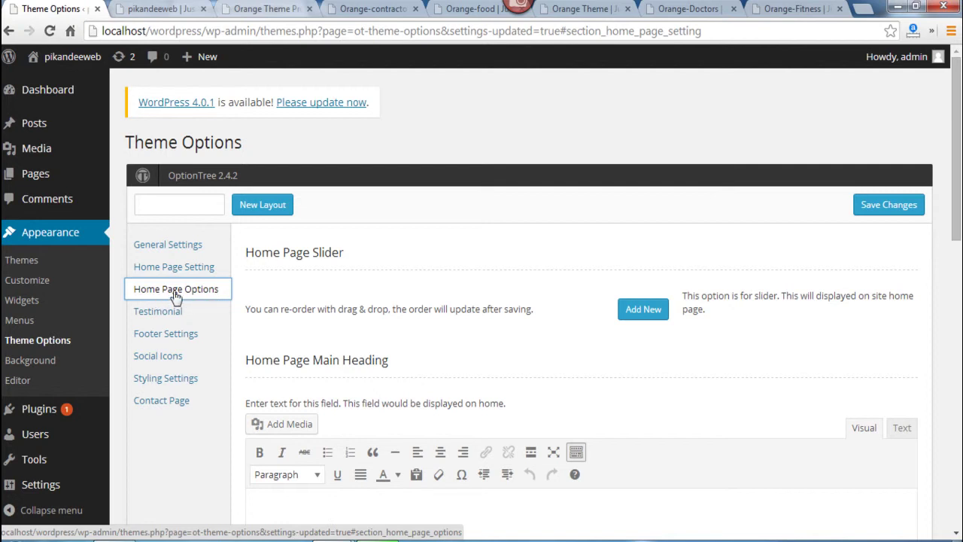
{"action": "left_click", "coordinate": [649, 310]}
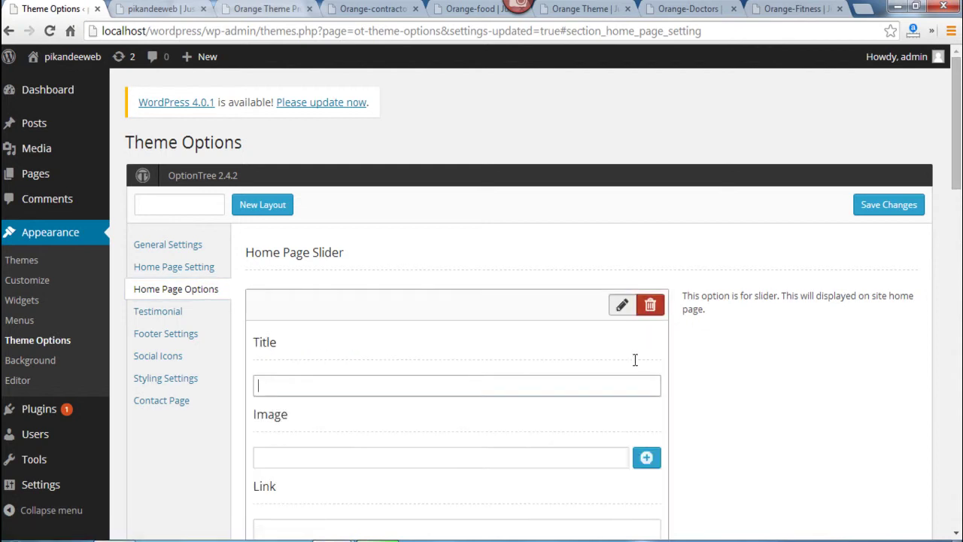
{"action": "scroll", "coordinate": [617, 399], "scroll_direction": "down", "scroll_amount": 3}
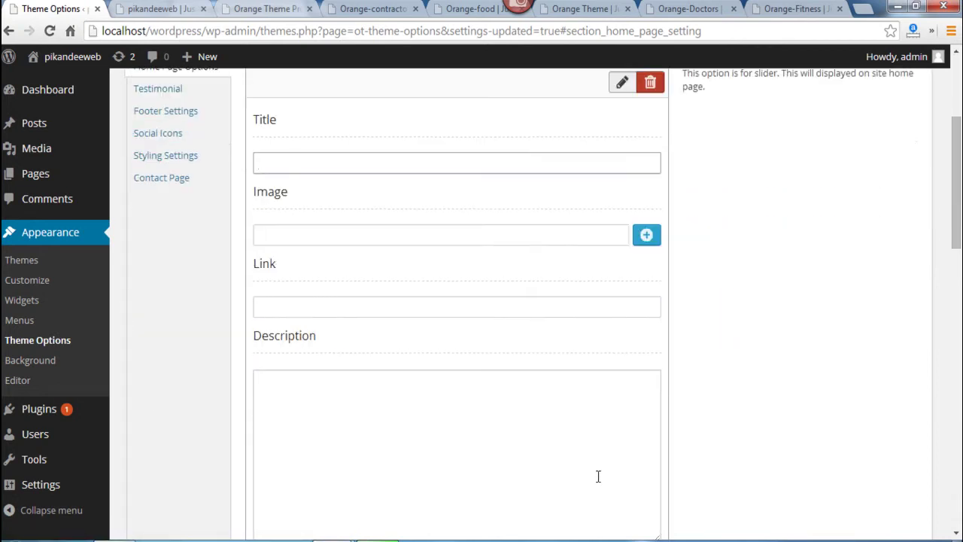
{"action": "scroll", "coordinate": [581, 519], "scroll_direction": "up", "scroll_amount": 3}
{"action": "scroll", "coordinate": [572, 515], "scroll_direction": "down", "scroll_amount": 2}
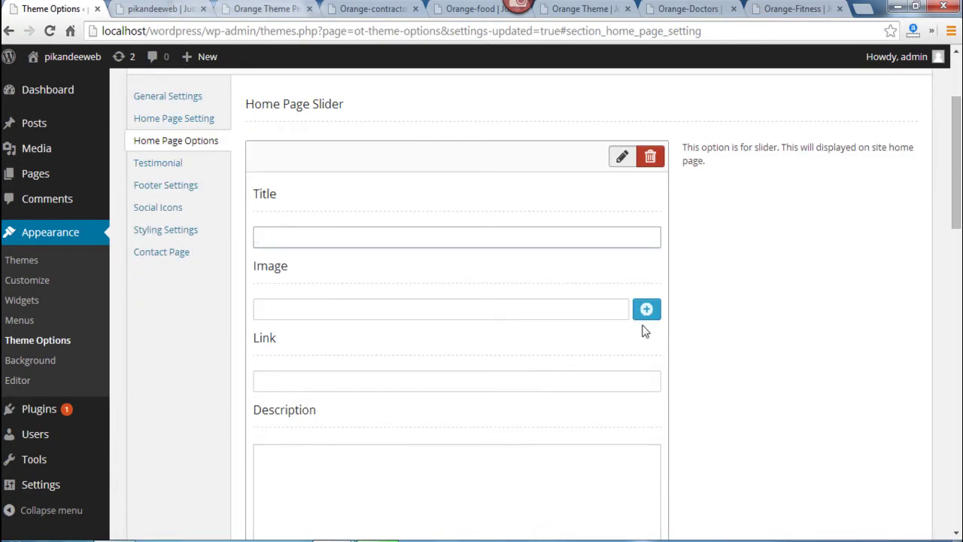
{"action": "scroll", "coordinate": [522, 398], "scroll_direction": "down", "scroll_amount": 5}
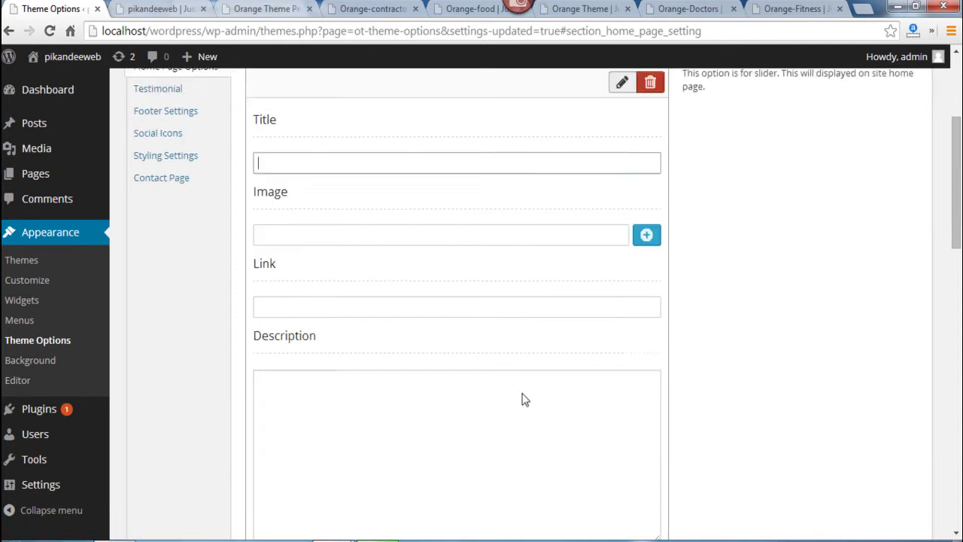
Add three more blank items to the Home Page Slider
{"action": "left_click", "coordinate": [643, 282]}
{"action": "scroll", "coordinate": [647, 362], "scroll_direction": "down", "scroll_amount": 6}
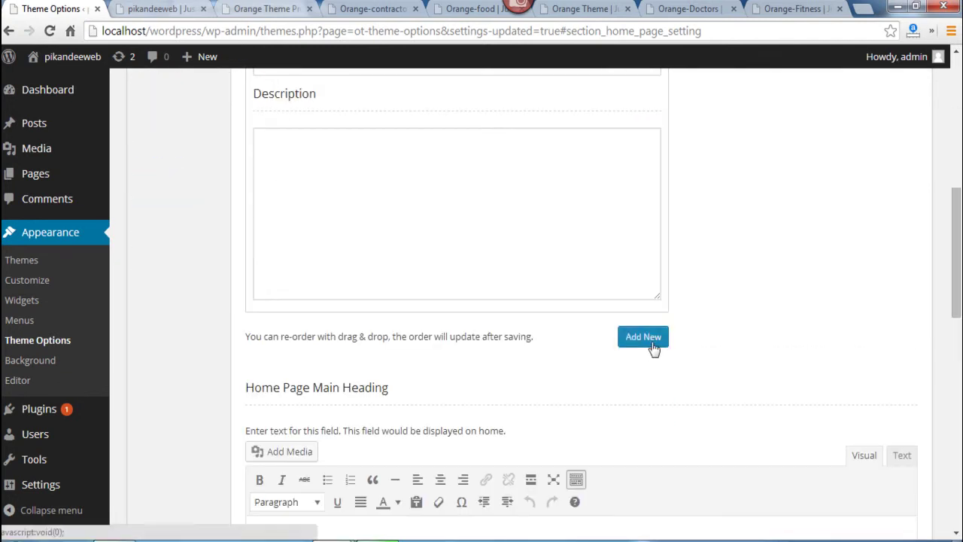
{"action": "left_click", "coordinate": [648, 346]}
{"action": "scroll", "coordinate": [632, 406], "scroll_direction": "down", "scroll_amount": 4}
{"action": "left_click", "coordinate": [641, 413]}
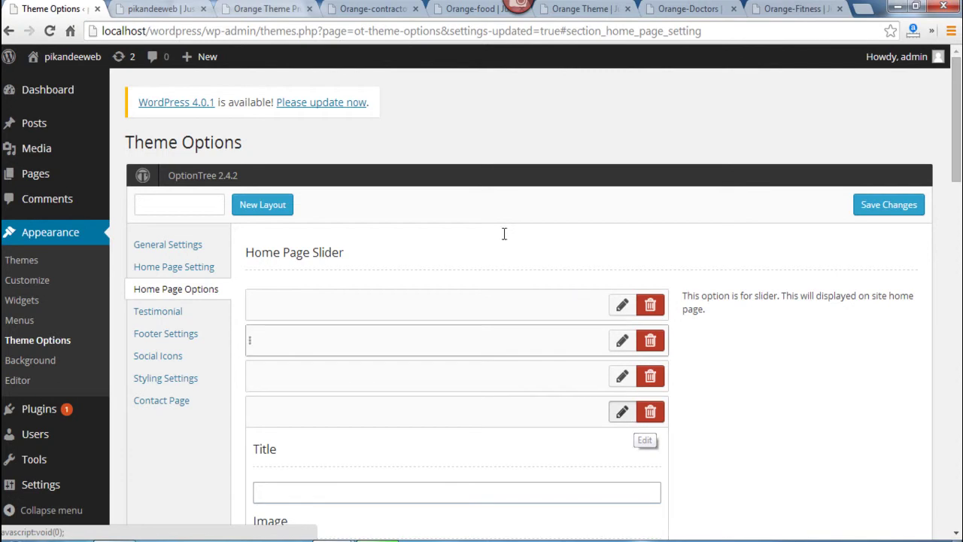
Add a new blank item under Home Page Features and review its title, image, link and description fields
{"action": "scroll", "coordinate": [261, 153], "scroll_direction": "down", "scroll_amount": 8}
{"action": "scroll", "coordinate": [342, 328], "scroll_direction": "down", "scroll_amount": 2}
{"action": "scroll", "coordinate": [343, 328], "scroll_direction": "down", "scroll_amount": 1}
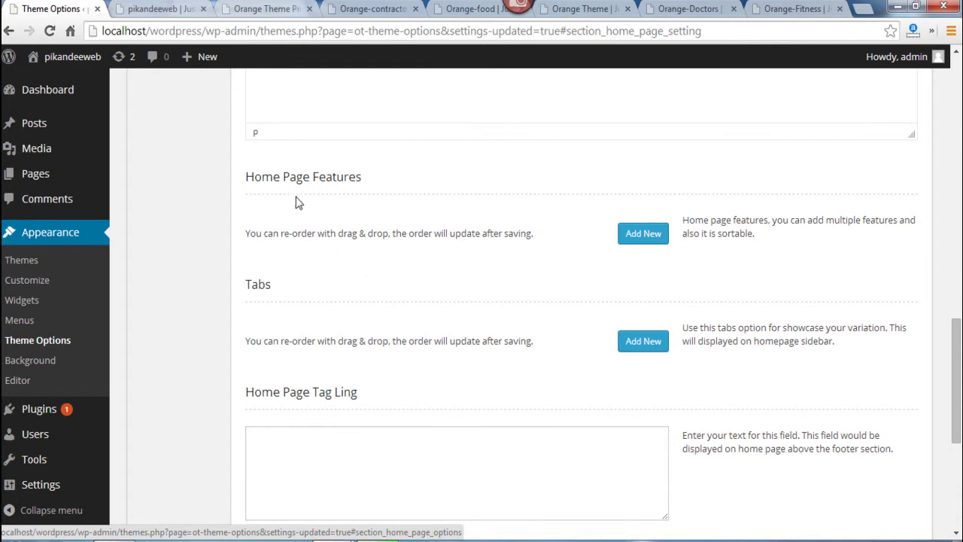
{"action": "left_click", "coordinate": [641, 234]}
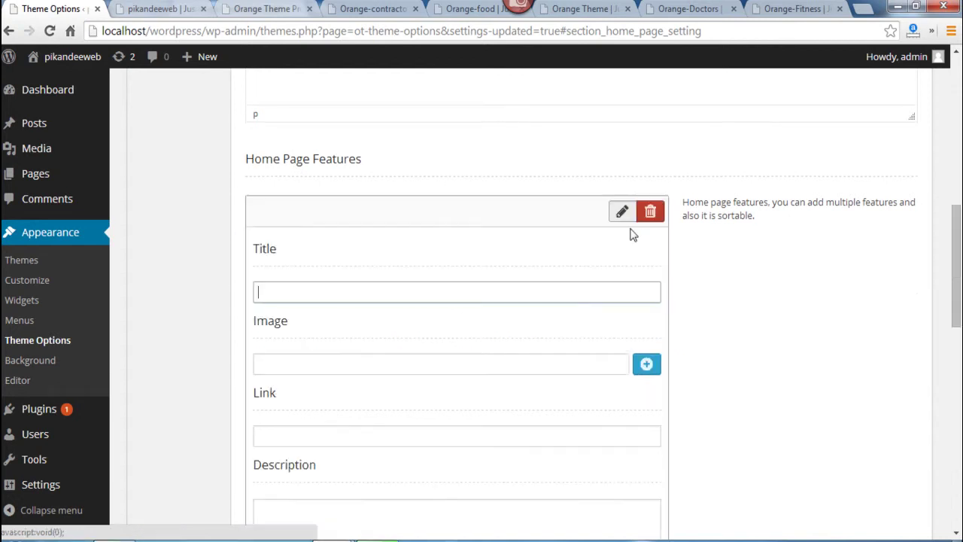
{"action": "scroll", "coordinate": [331, 458], "scroll_direction": "down", "scroll_amount": 3}
{"action": "scroll", "coordinate": [452, 436], "scroll_direction": "up", "scroll_amount": 4}
{"action": "scroll", "coordinate": [671, 374], "scroll_direction": "down", "scroll_amount": 3}
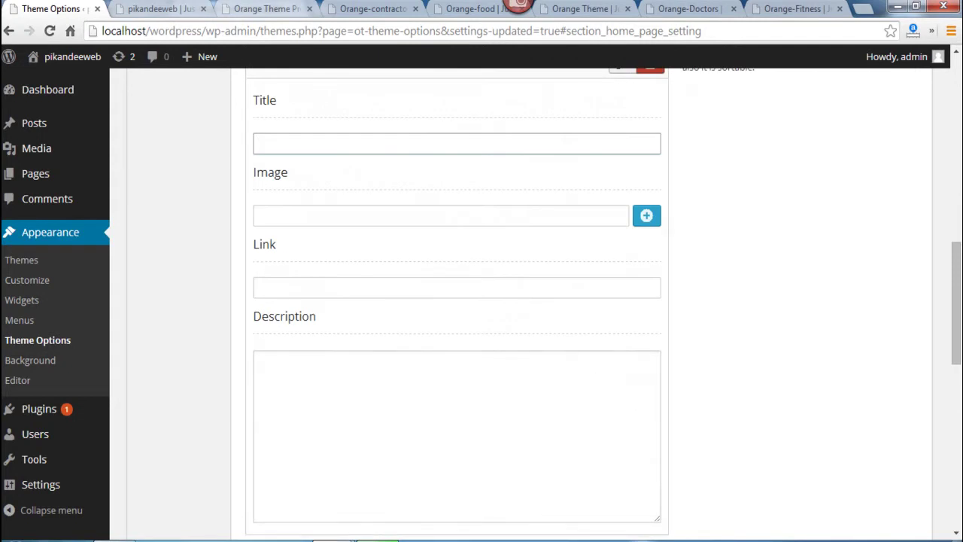
Compare the Home Page Features item fields with the three feature boxes on the site's front page
{"action": "left_click", "coordinate": [161, 8]}
{"action": "scroll", "coordinate": [294, 290], "scroll_direction": "down", "scroll_amount": 3}
{"action": "scroll", "coordinate": [226, 214], "scroll_direction": "up", "scroll_amount": 3}
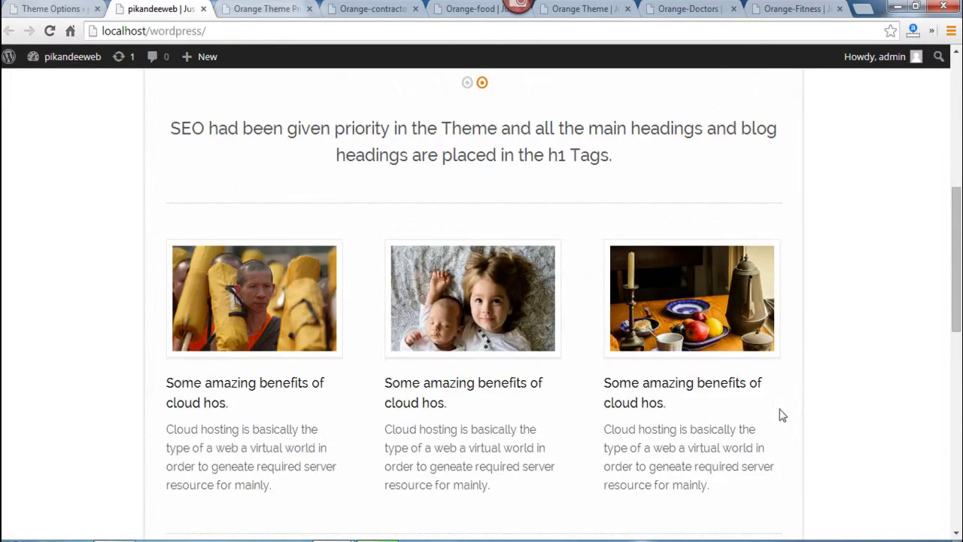
{"action": "left_click_drag", "start_coordinate": [733, 467], "coordinate": [648, 467]}
{"action": "left_click", "coordinate": [193, 228]}
{"action": "left_click", "coordinate": [56, 9]}
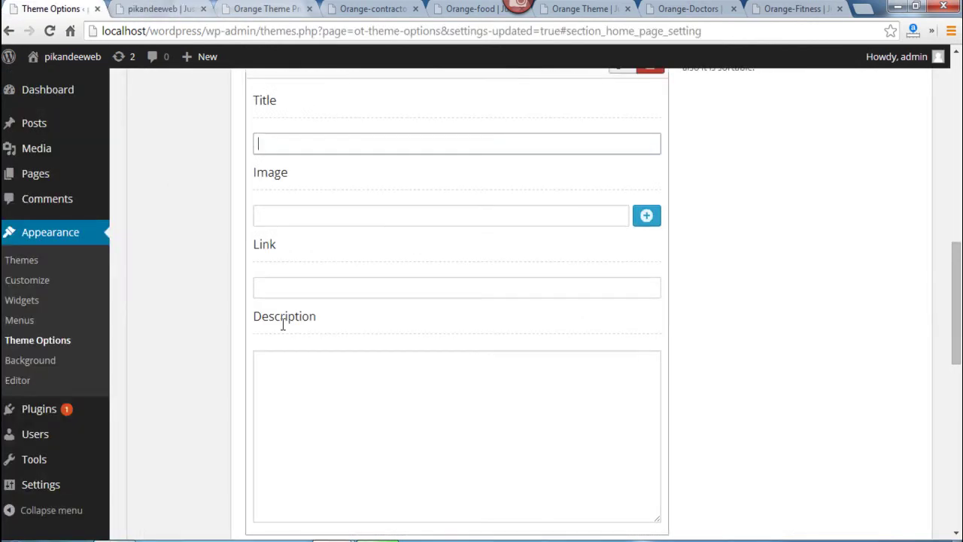
{"action": "scroll", "coordinate": [376, 365], "scroll_direction": "up", "scroll_amount": 3}
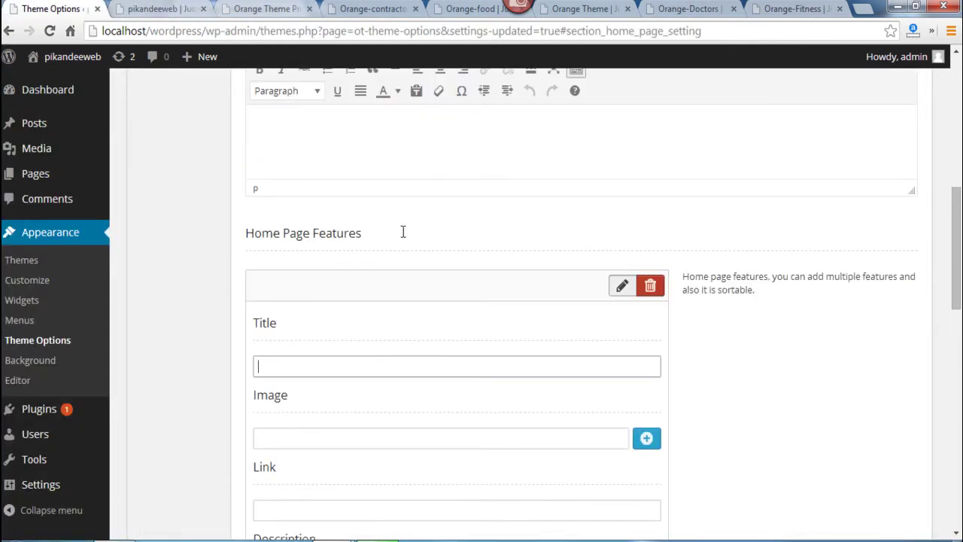
Examine the Tabs and Home Page Tag Ling options below Home Page Features and compare them with the site's front page
{"action": "scroll", "coordinate": [468, 316], "scroll_direction": "down", "scroll_amount": 7}
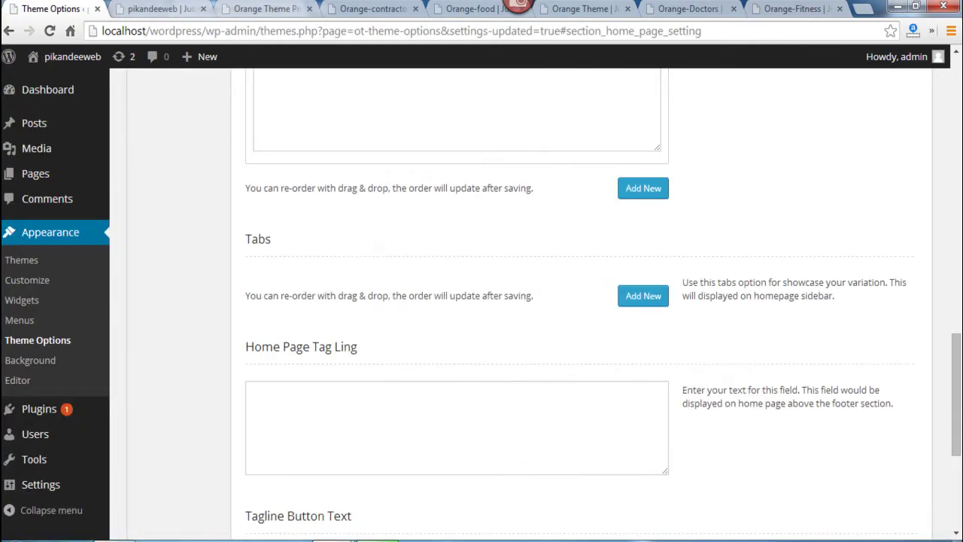
{"action": "key", "text": "ctrl+Tab"}
{"action": "scroll", "coordinate": [425, 346], "scroll_direction": "down", "scroll_amount": 3}
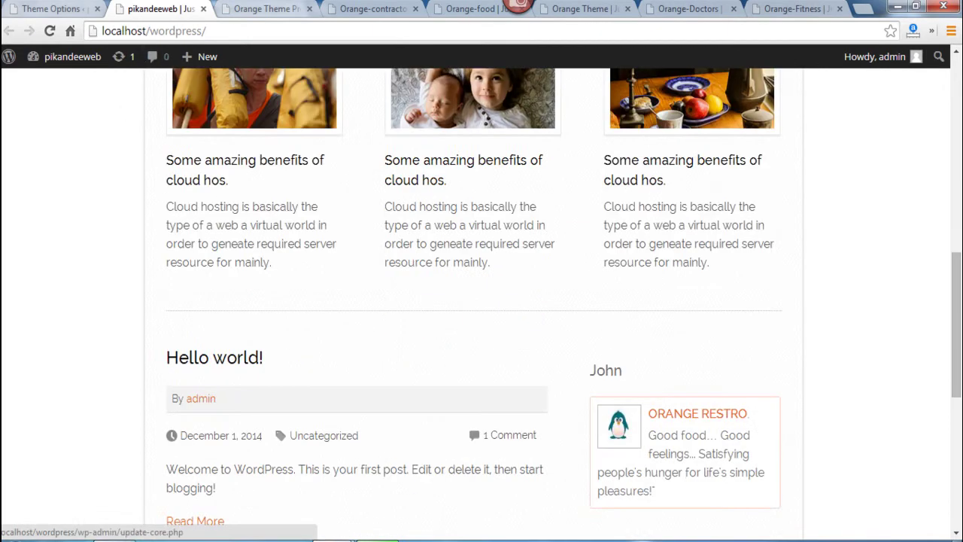
{"action": "left_click", "coordinate": [71, 8]}
{"action": "scroll", "coordinate": [422, 411], "scroll_direction": "up", "scroll_amount": 5}
{"action": "scroll", "coordinate": [444, 493], "scroll_direction": "up", "scroll_amount": 4}
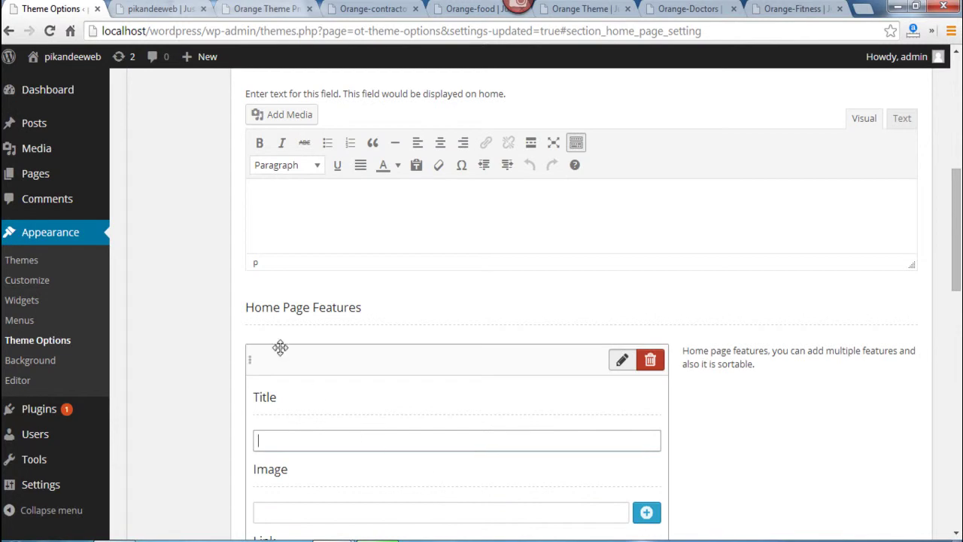
{"action": "scroll", "coordinate": [447, 456], "scroll_direction": "up", "scroll_amount": 6}
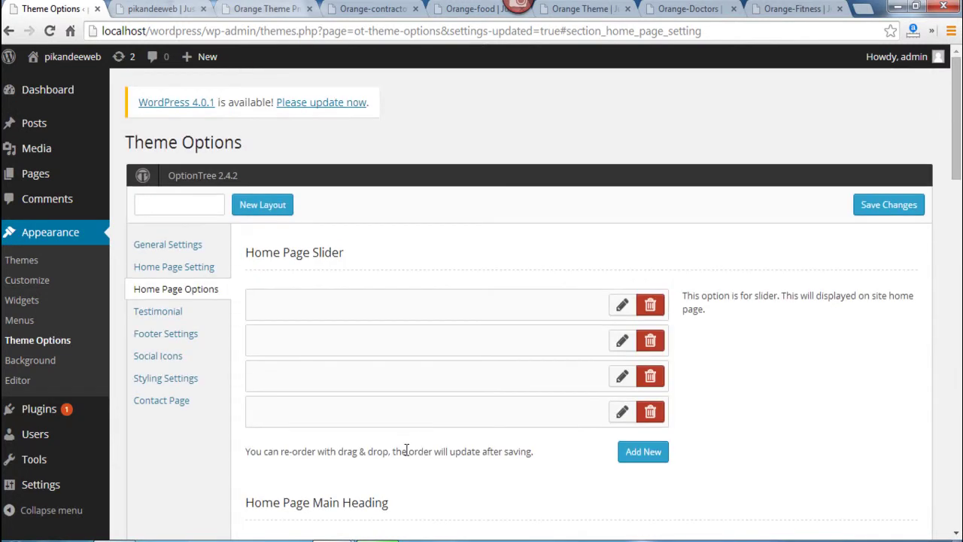
Compare the tagline text, button text and button link fields with the tagline bar above the front page's footer
{"action": "left_click", "coordinate": [361, 298]}
{"action": "scroll", "coordinate": [316, 301], "scroll_direction": "down", "scroll_amount": 4}
{"action": "scroll", "coordinate": [301, 308], "scroll_direction": "down", "scroll_amount": 8}
{"action": "left_click", "coordinate": [268, 275]}
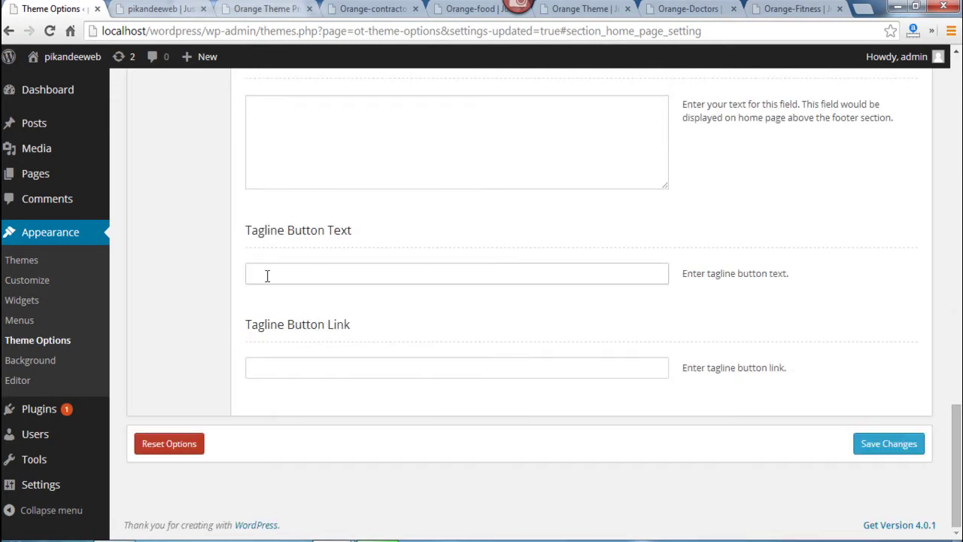
{"action": "left_click", "coordinate": [164, 8]}
{"action": "scroll", "coordinate": [301, 338], "scroll_direction": "down", "scroll_amount": 5}
{"action": "scroll", "coordinate": [173, 437], "scroll_direction": "up", "scroll_amount": 3}
{"action": "scroll", "coordinate": [168, 421], "scroll_direction": "down", "scroll_amount": 1}
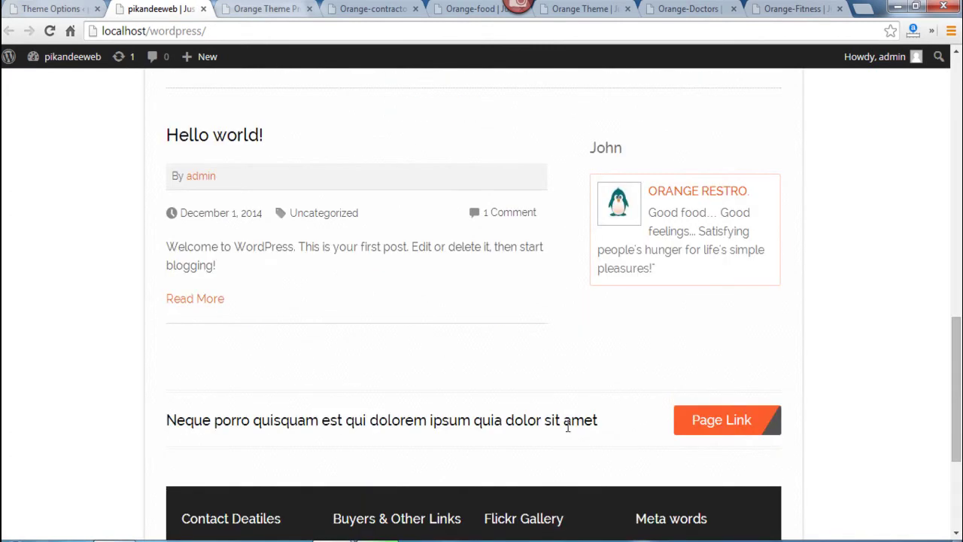
{"action": "left_click", "coordinate": [52, 8]}
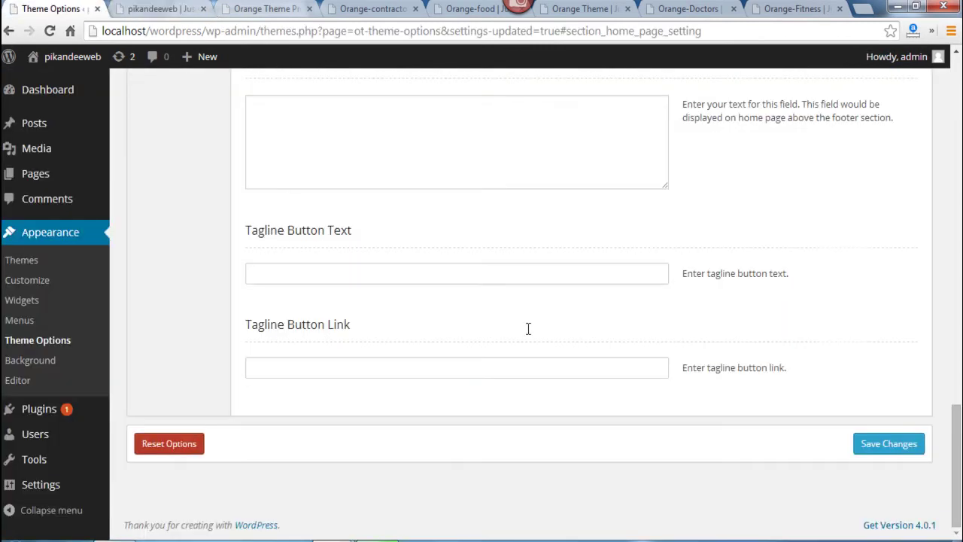
{"action": "scroll", "coordinate": [351, 332], "scroll_direction": "up", "scroll_amount": 20}
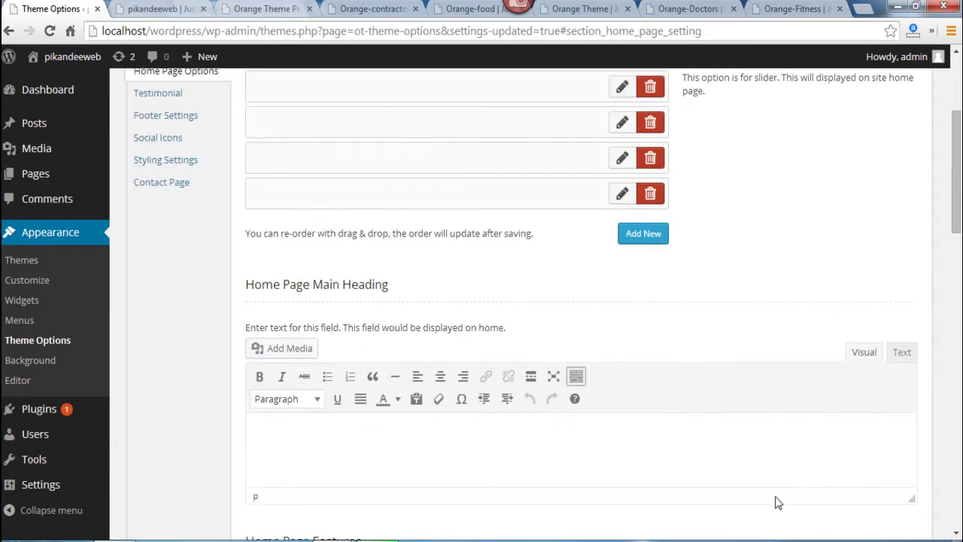
Open the Testimonial options and review the heading, reviewer name, avatar and description fields
{"action": "left_click", "coordinate": [170, 173]}
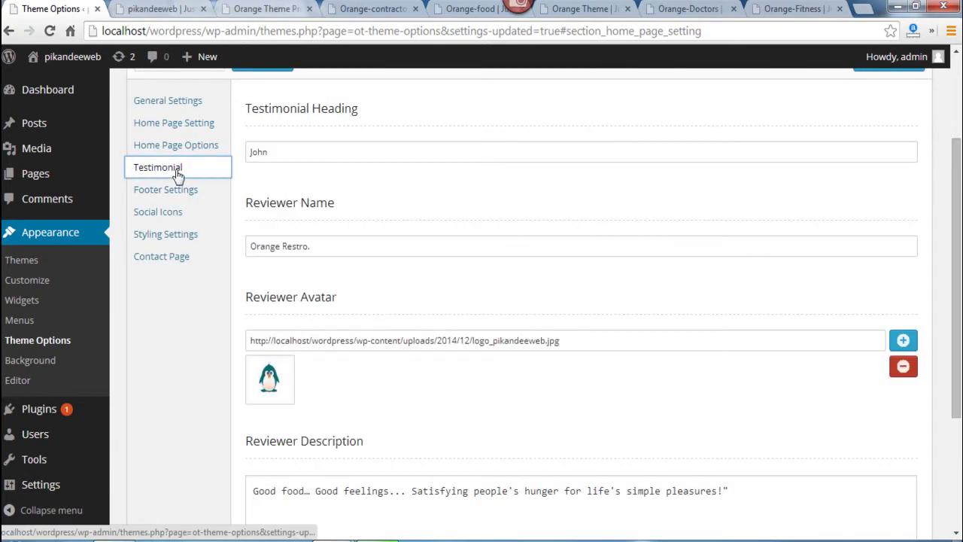
{"action": "left_click", "coordinate": [322, 150]}
{"action": "left_click", "coordinate": [341, 248]}
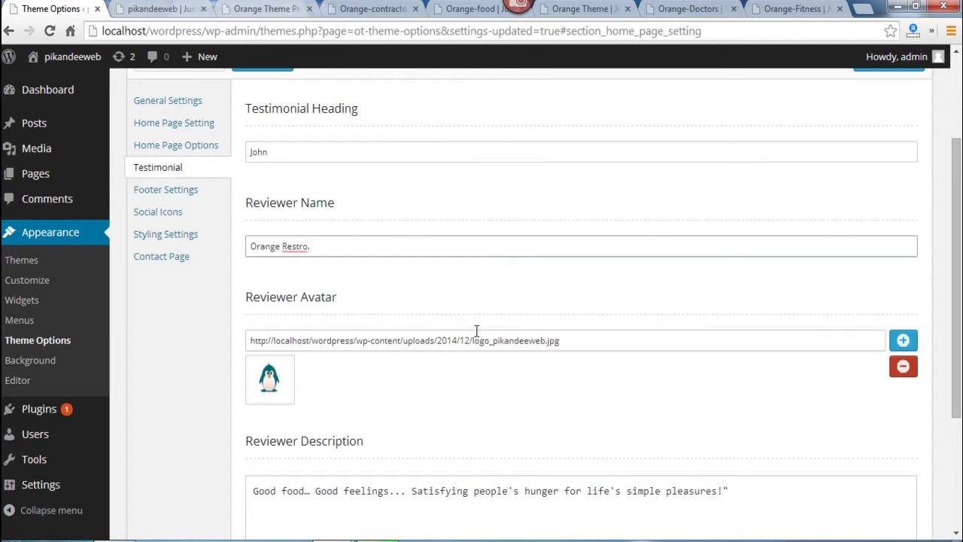
{"action": "scroll", "coordinate": [448, 346], "scroll_direction": "down", "scroll_amount": 2}
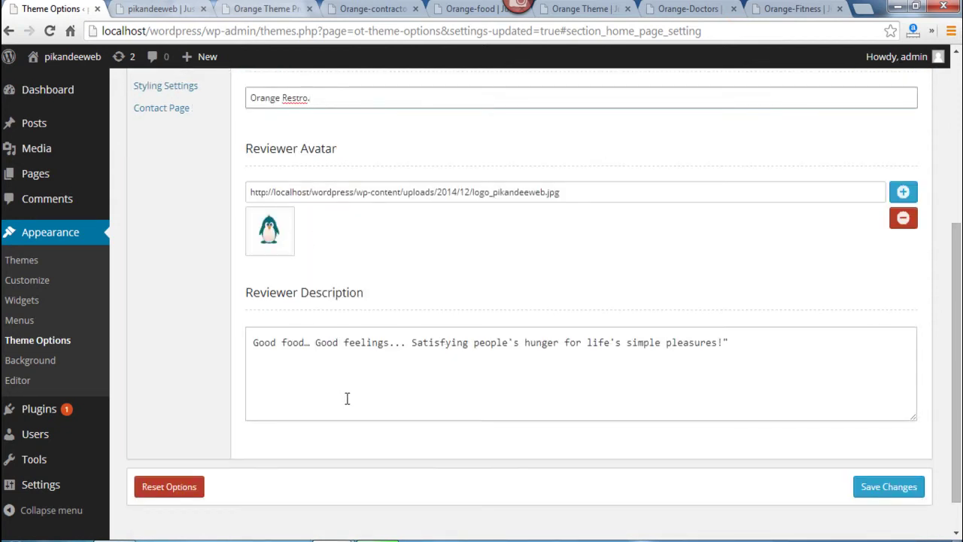
{"action": "scroll", "coordinate": [360, 246], "scroll_direction": "up", "scroll_amount": 3}
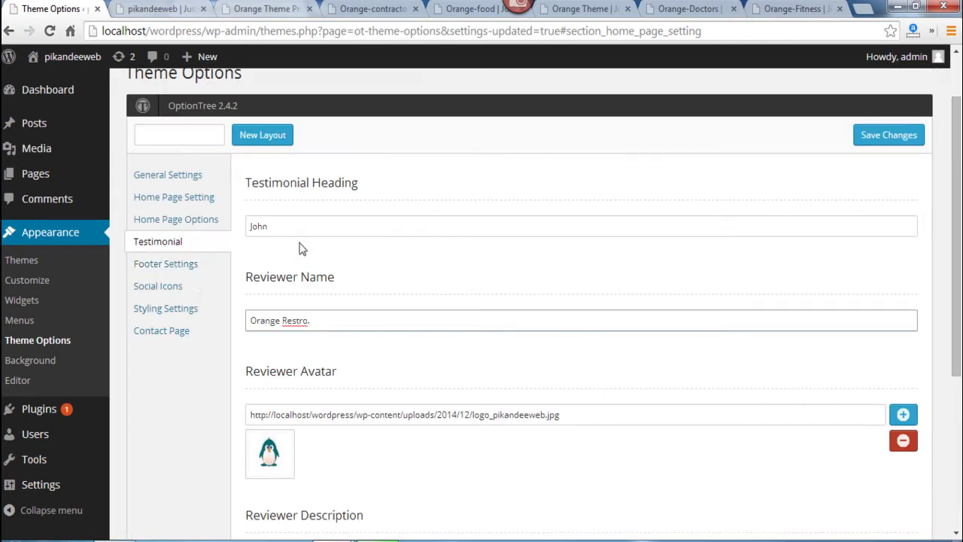
Review the copyright text field in Footer Settings and the profile link fields in Social Icons
{"action": "left_click", "coordinate": [167, 271]}
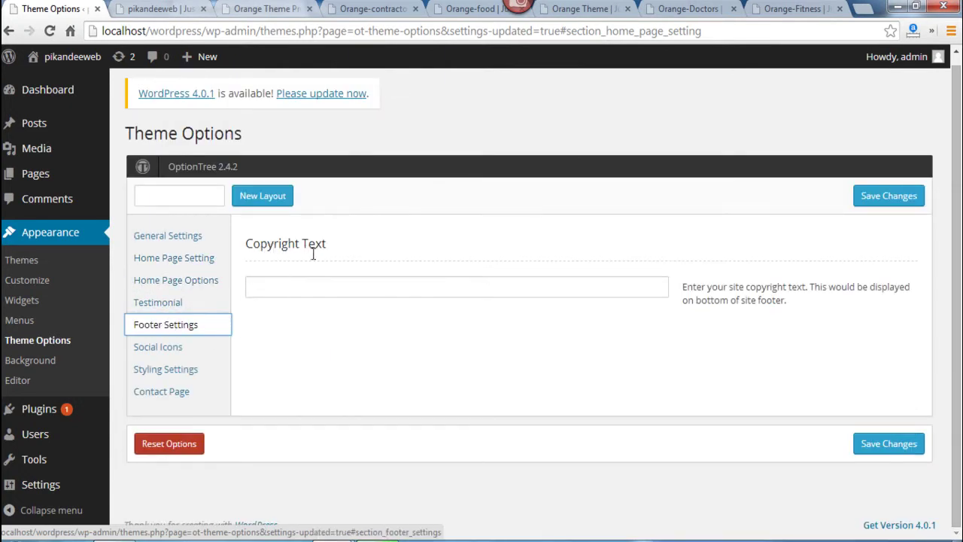
{"action": "left_click", "coordinate": [170, 349]}
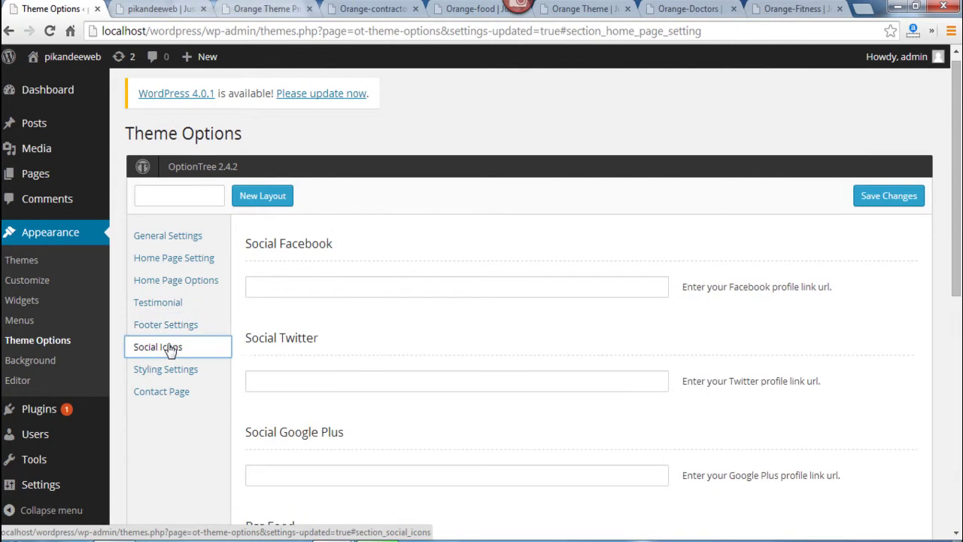
{"action": "scroll", "coordinate": [305, 320], "scroll_direction": "down", "scroll_amount": 3}
{"action": "scroll", "coordinate": [293, 331], "scroll_direction": "up", "scroll_amount": 3}
{"action": "left_click", "coordinate": [279, 287]}
{"action": "left_click", "coordinate": [287, 384]}
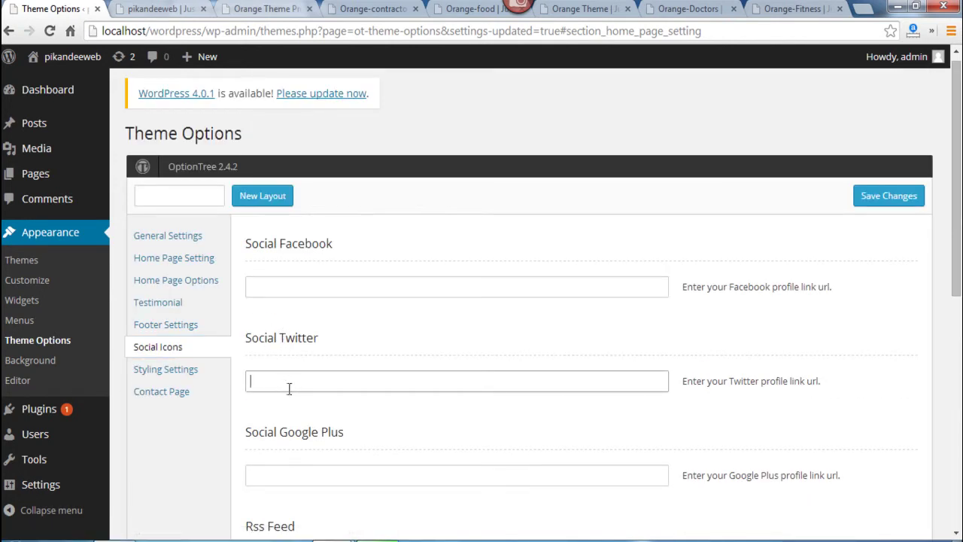
{"action": "scroll", "coordinate": [309, 399], "scroll_direction": "down", "scroll_amount": 6}
{"action": "scroll", "coordinate": [824, 471], "scroll_direction": "up", "scroll_amount": 6}
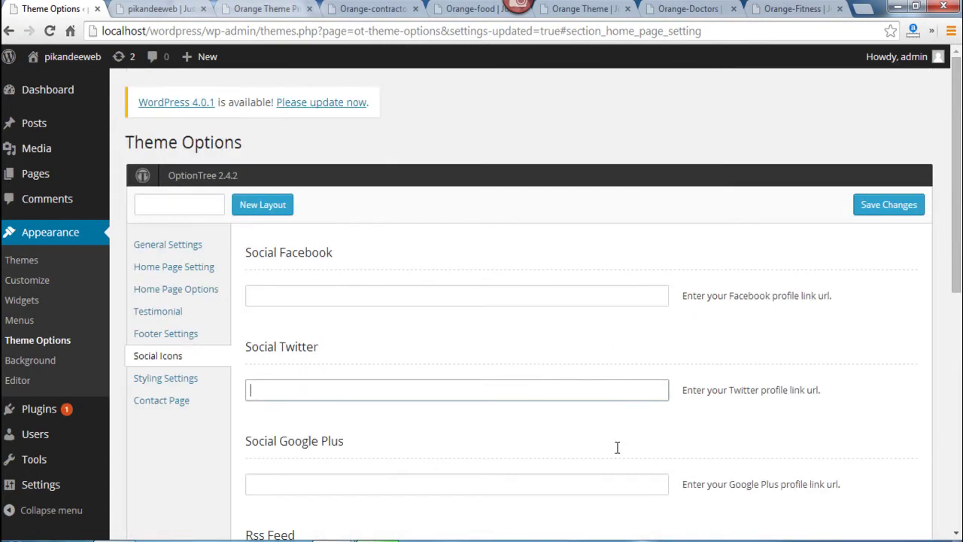
Set the Theme Color Template in Styling Settings to Purple and save the theme options
{"action": "left_click", "coordinate": [188, 380]}
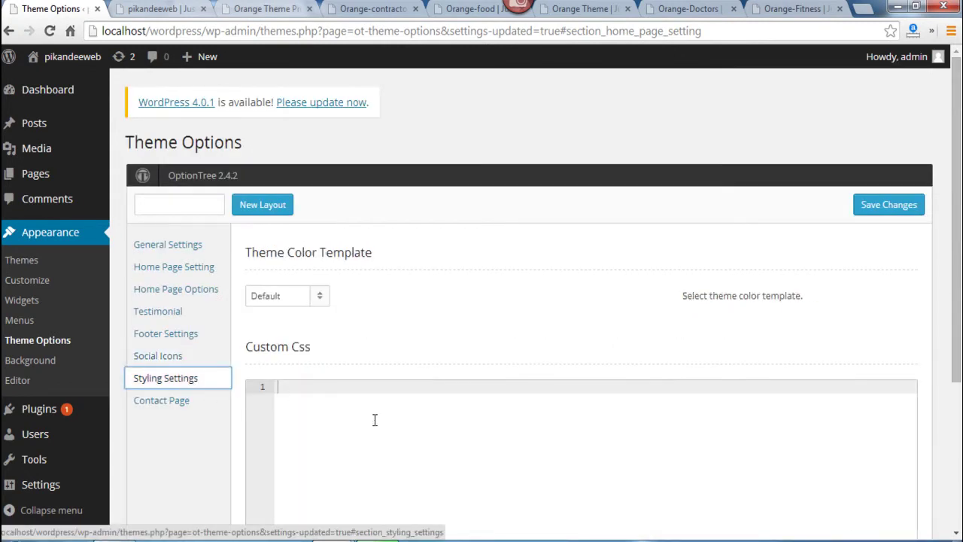
{"action": "left_click", "coordinate": [319, 298]}
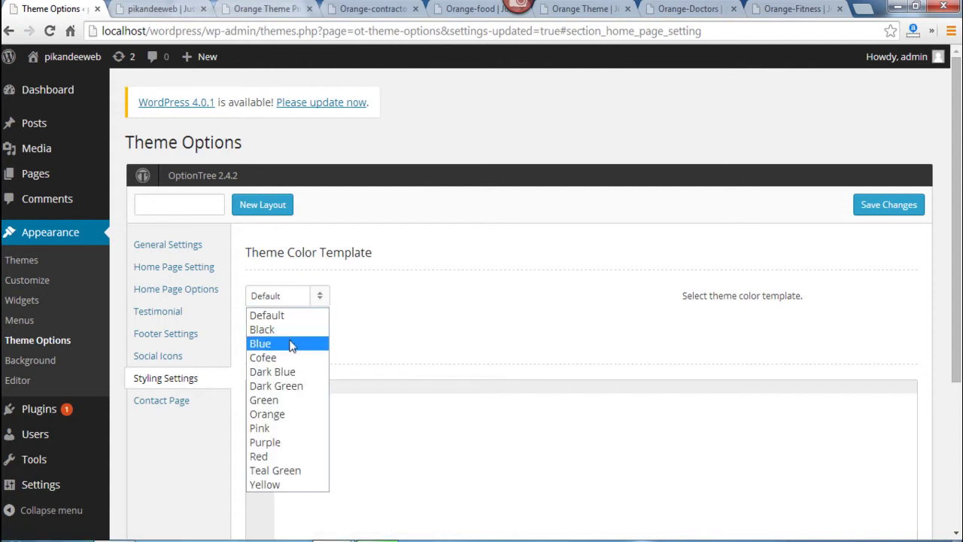
{"action": "left_click", "coordinate": [290, 444]}
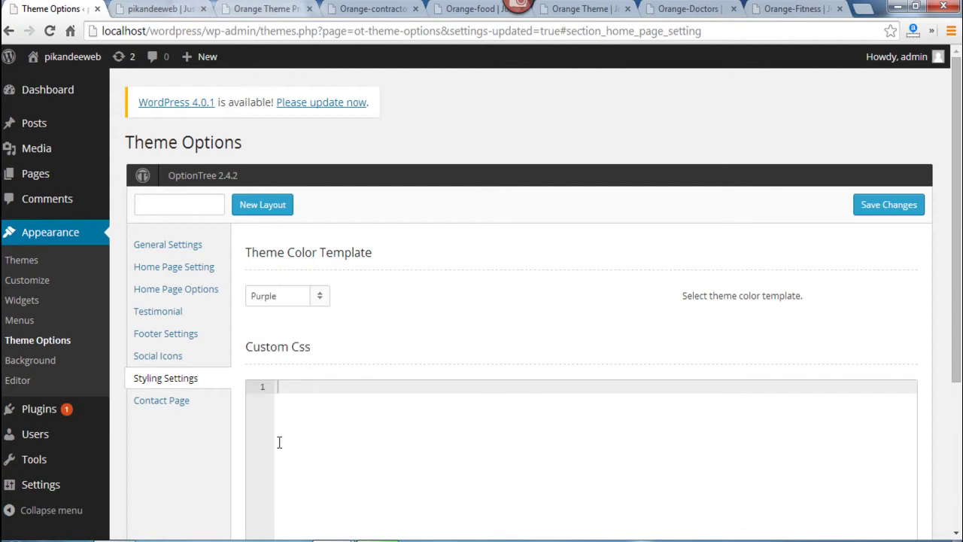
{"action": "left_click", "coordinate": [878, 217]}
Reload the site's front page and check how the chosen color template is applied
{"action": "left_click", "coordinate": [162, 8]}
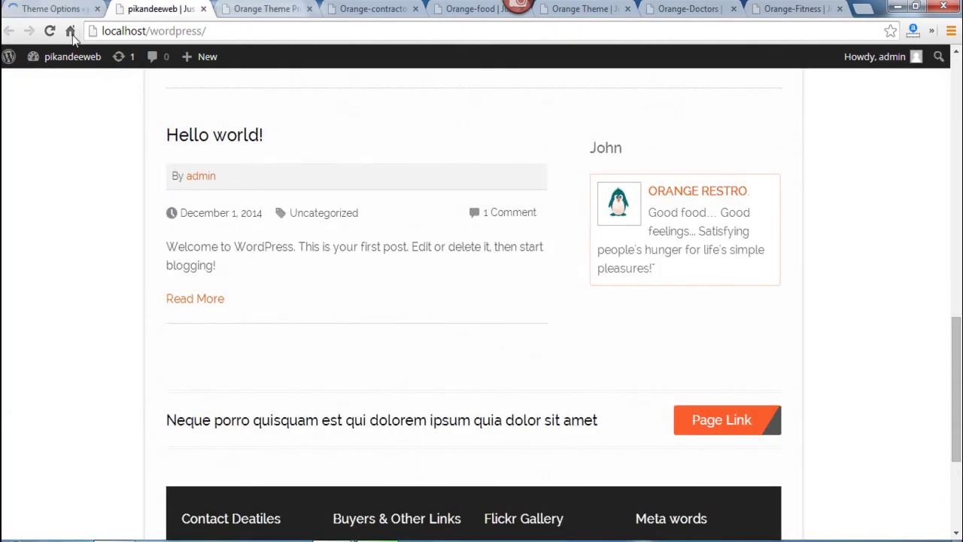
{"action": "left_click", "coordinate": [50, 32]}
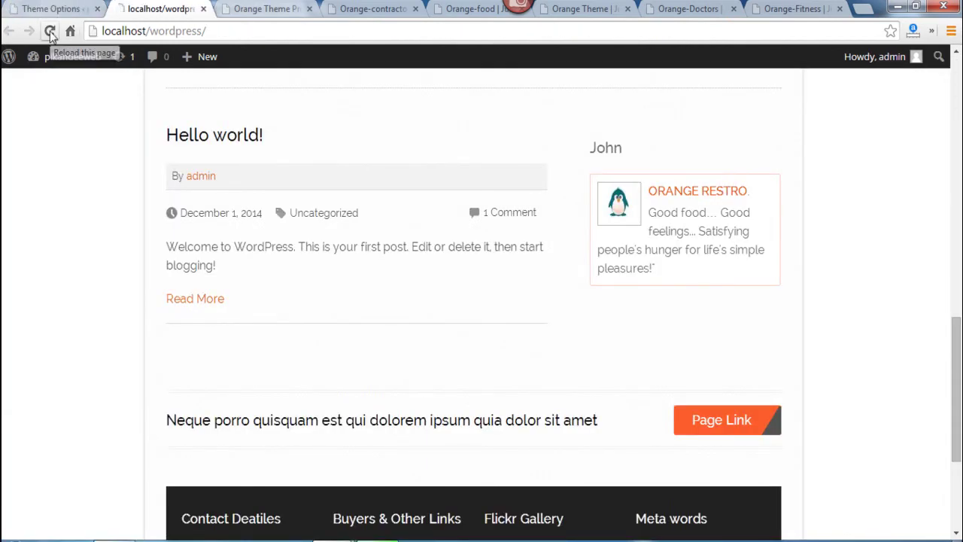
{"action": "scroll", "coordinate": [136, 362], "scroll_direction": "up", "scroll_amount": 10}
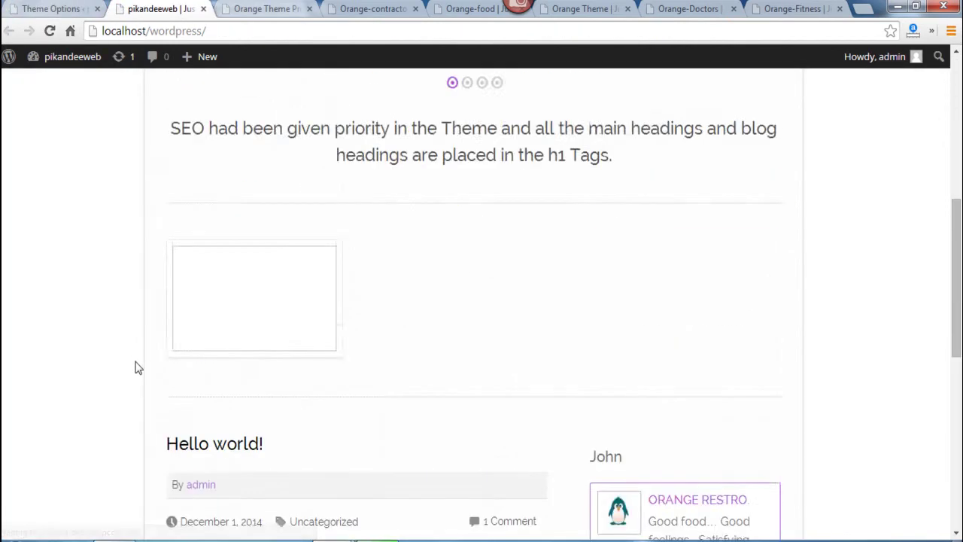
Return to the theme options and review the Custom Css editor and the Contact Us Page Map field
{"action": "left_click", "coordinate": [54, 9]}
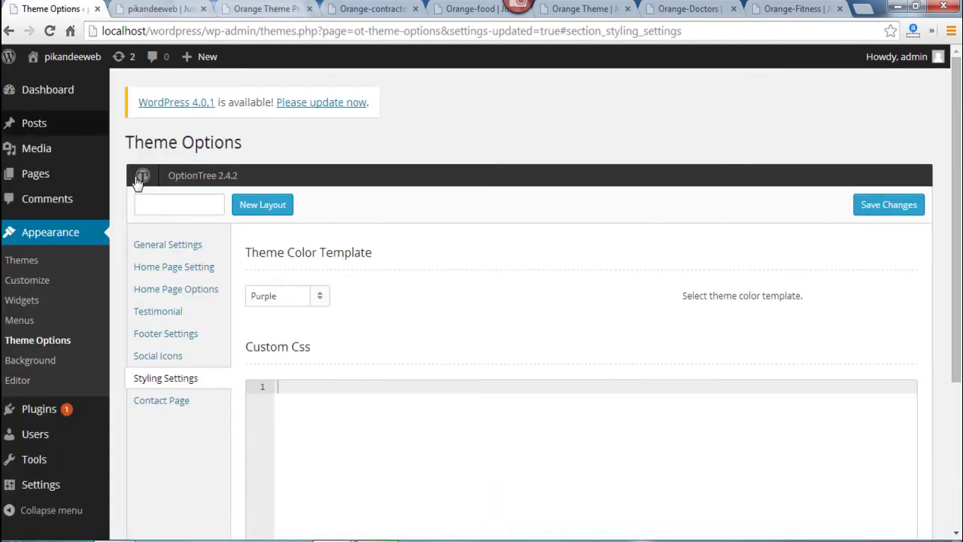
{"action": "scroll", "coordinate": [294, 197], "scroll_direction": "down", "scroll_amount": 2}
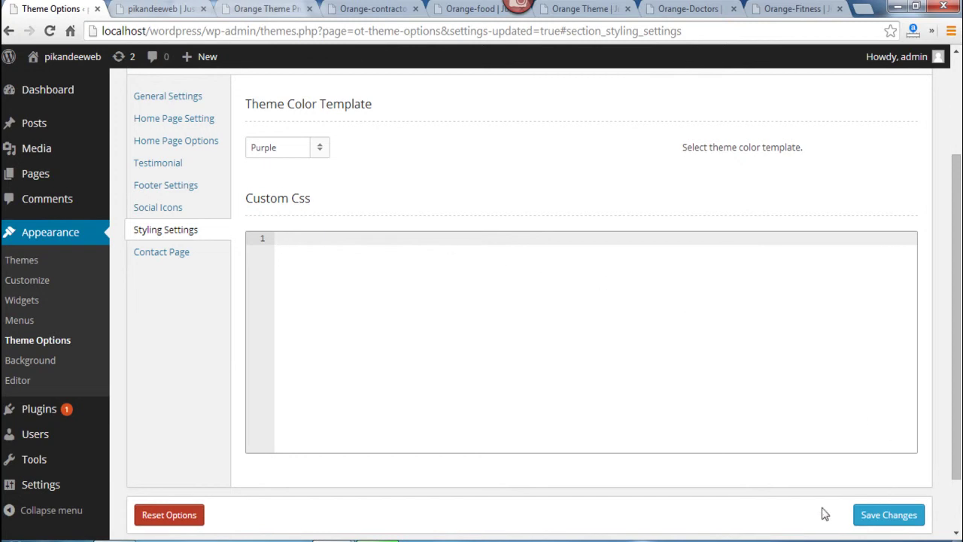
{"action": "left_click", "coordinate": [167, 260]}
{"action": "left_click", "coordinate": [313, 317]}
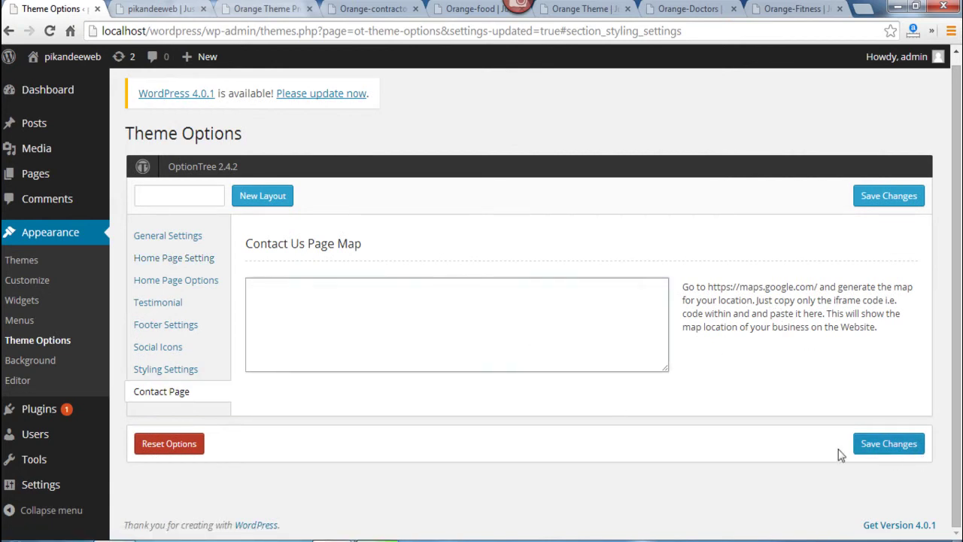
Open the Custom Background settings, choose background color #0a0a0a, and check it in the preview
{"action": "left_click", "coordinate": [36, 364]}
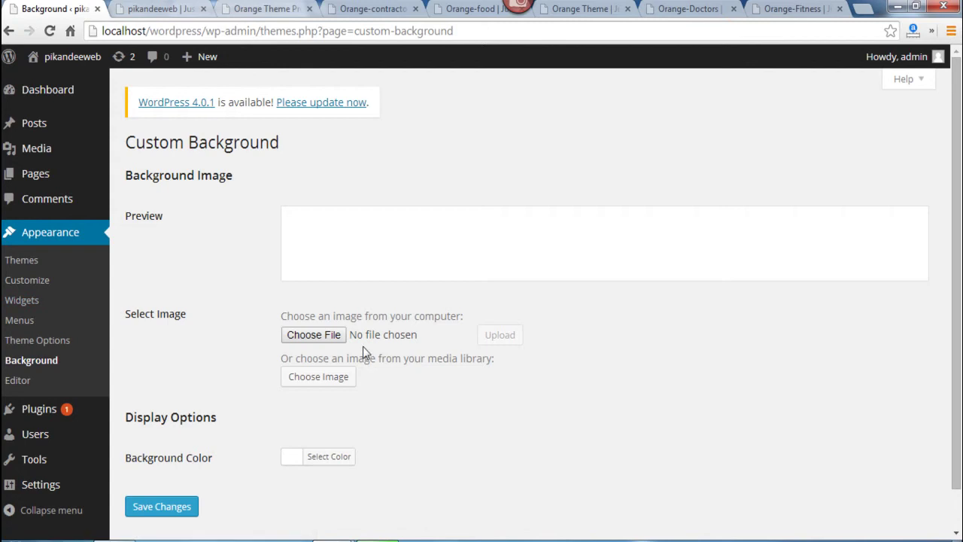
{"action": "scroll", "coordinate": [248, 452], "scroll_direction": "down", "scroll_amount": 1}
{"action": "left_click", "coordinate": [331, 415]}
{"action": "scroll", "coordinate": [368, 459], "scroll_direction": "down", "scroll_amount": 3}
{"action": "left_click_drag", "start_coordinate": [387, 344], "coordinate": [344, 415]}
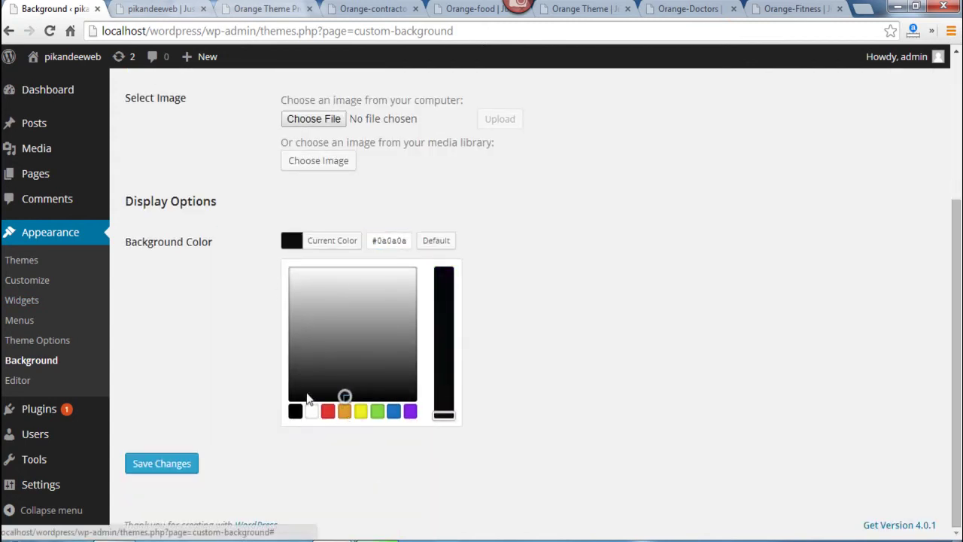
{"action": "scroll", "coordinate": [152, 392], "scroll_direction": "up", "scroll_amount": 3}
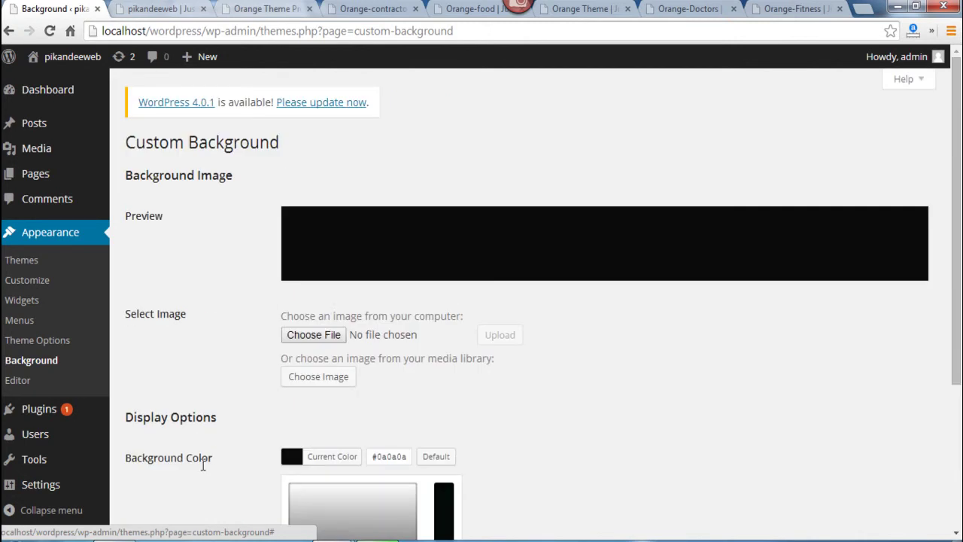
Look through the Orange theme preview page's contractor, food, fashion, health and fitness demos
{"action": "left_click", "coordinate": [264, 9]}
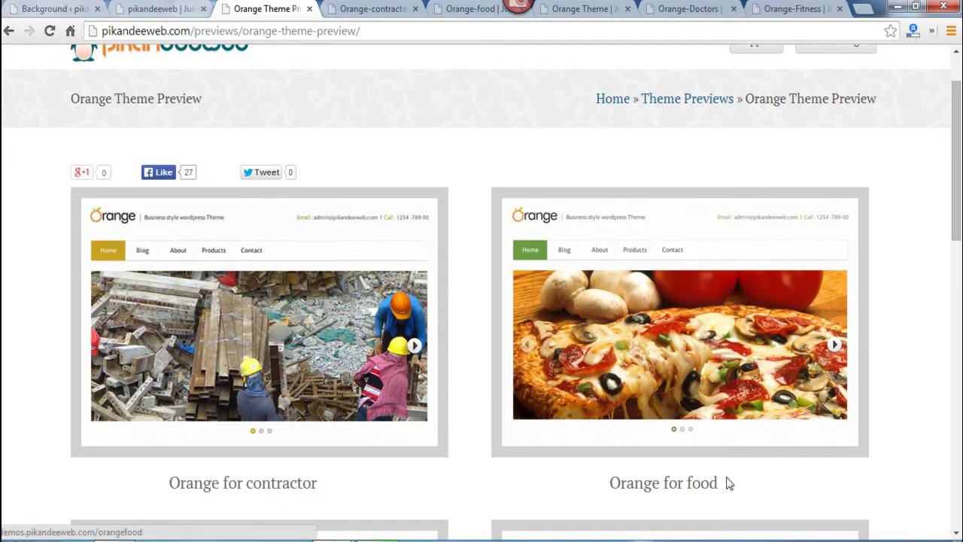
{"action": "scroll", "coordinate": [741, 456], "scroll_direction": "down", "scroll_amount": 1}
{"action": "scroll", "coordinate": [225, 402], "scroll_direction": "down", "scroll_amount": 2}
{"action": "scroll", "coordinate": [207, 399], "scroll_direction": "down", "scroll_amount": 2}
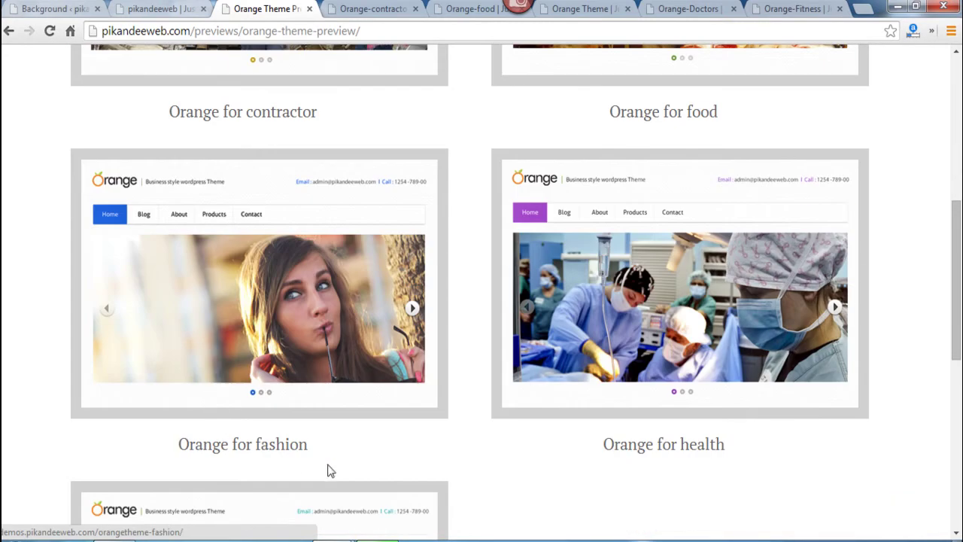
{"action": "scroll", "coordinate": [660, 461], "scroll_direction": "down", "scroll_amount": 3}
{"action": "scroll", "coordinate": [705, 449], "scroll_direction": "down", "scroll_amount": 2}
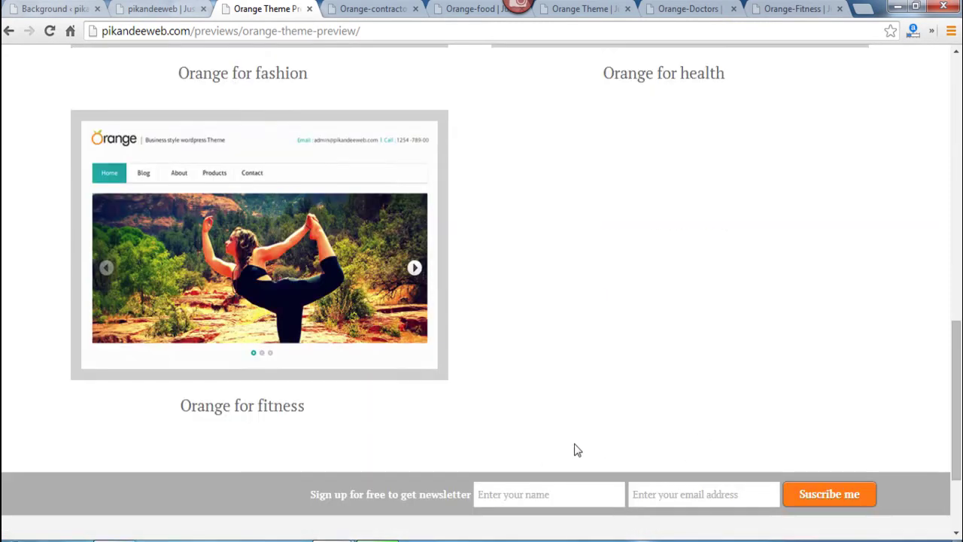
Open the Orange contractor demo site and view its slider, main heading, feature boxes and blog area
{"action": "left_click", "coordinate": [378, 10]}
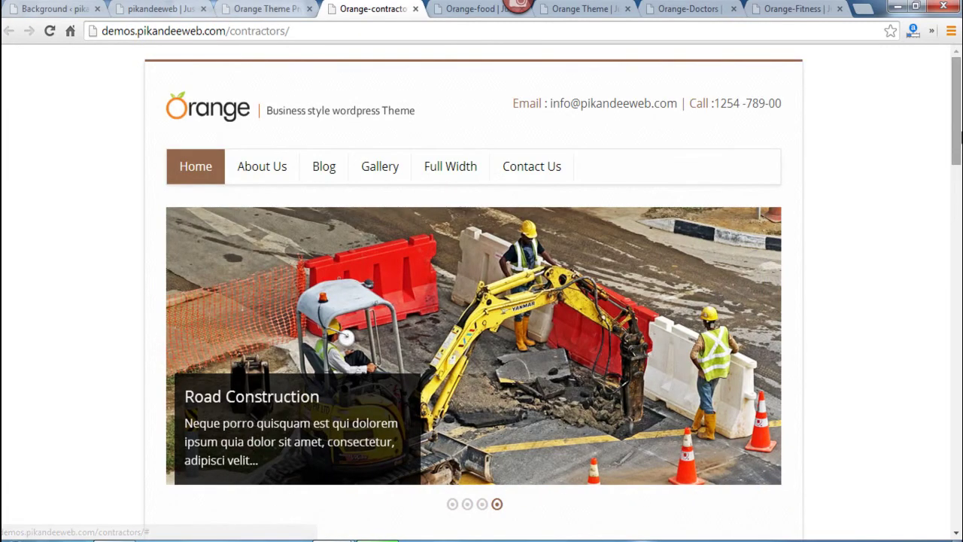
{"action": "scroll", "coordinate": [959, 167], "scroll_direction": "down", "scroll_amount": 2}
{"action": "scroll", "coordinate": [960, 167], "scroll_direction": "down", "scroll_amount": 3}
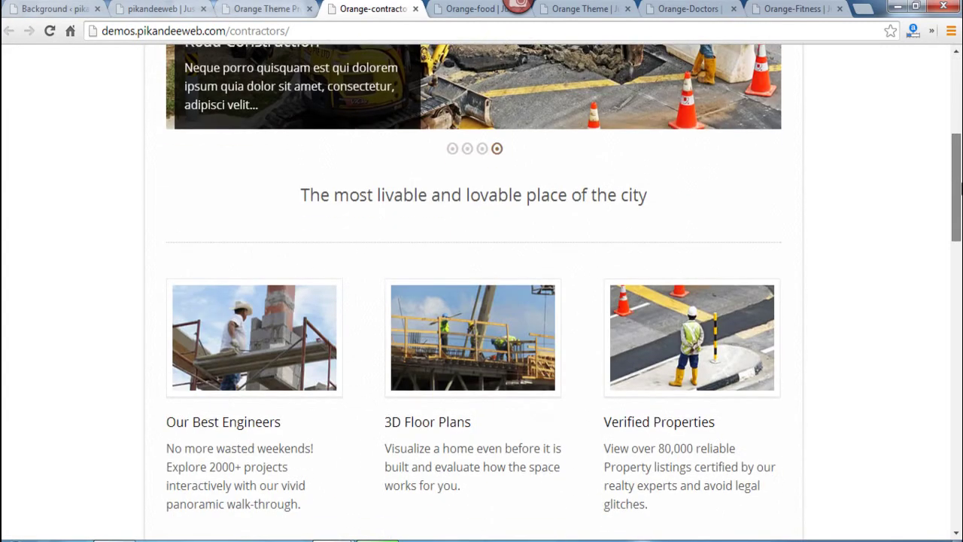
{"action": "left_click_drag", "start_coordinate": [958, 188], "coordinate": [959, 289]}
Switch between the Flats, Feedback and Booking tabs in the contractor demo's sidebar to view their contents, ending on Flats
{"action": "left_click", "coordinate": [644, 135]}
{"action": "left_click", "coordinate": [603, 134]}
{"action": "left_click", "coordinate": [657, 136]}
{"action": "left_click", "coordinate": [693, 136]}
{"action": "left_click", "coordinate": [657, 136]}
{"action": "left_click", "coordinate": [608, 137]}
{"action": "left_click", "coordinate": [660, 136]}
{"action": "left_click", "coordinate": [699, 136]}
{"action": "left_click", "coordinate": [646, 140]}
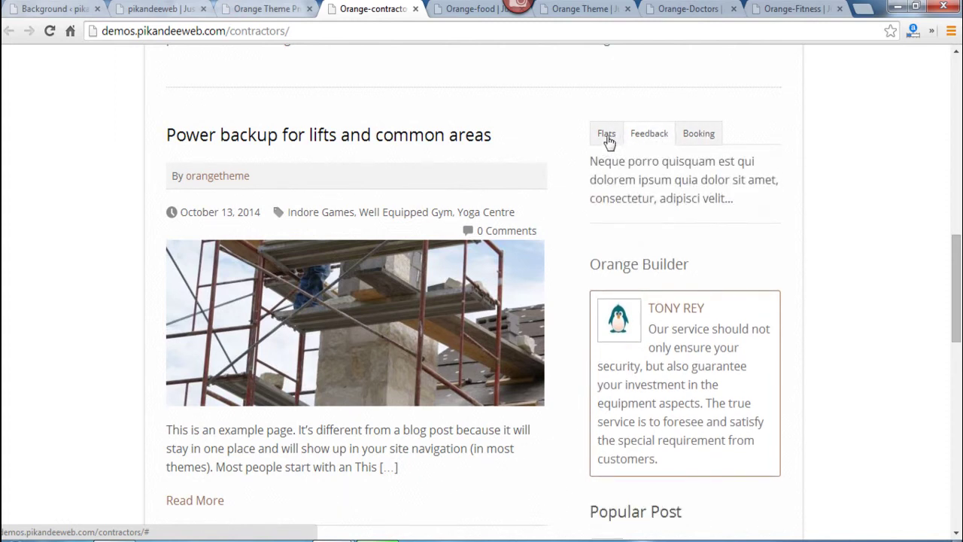
{"action": "left_click", "coordinate": [608, 140]}
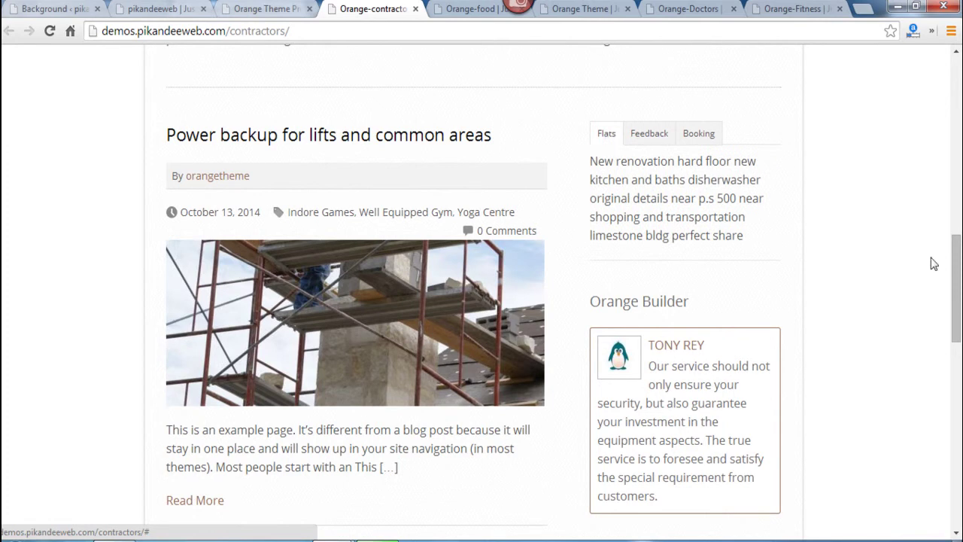
Look through the contractor demo's blog posts, sidebar widgets, More Info banner and footer
{"action": "scroll", "coordinate": [611, 222], "scroll_direction": "down", "scroll_amount": 2}
{"action": "mouse_move", "coordinate": [959, 269]}
{"action": "left_mouse_down"}
{"action": "mouse_move", "coordinate": [959, 296]}
{"action": "mouse_move", "coordinate": [959, 256]}
{"action": "left_mouse_up"}
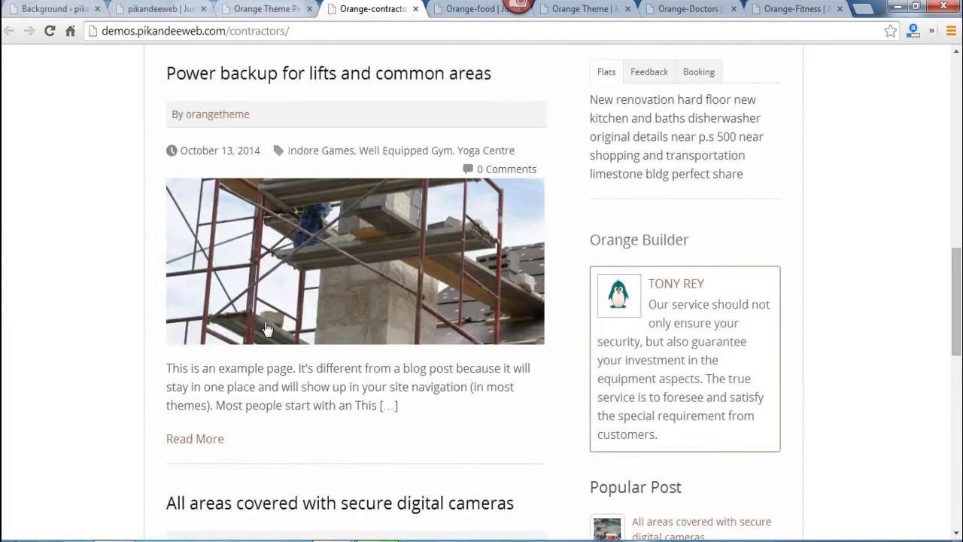
{"action": "left_click_drag", "start_coordinate": [959, 301], "coordinate": [959, 383]}
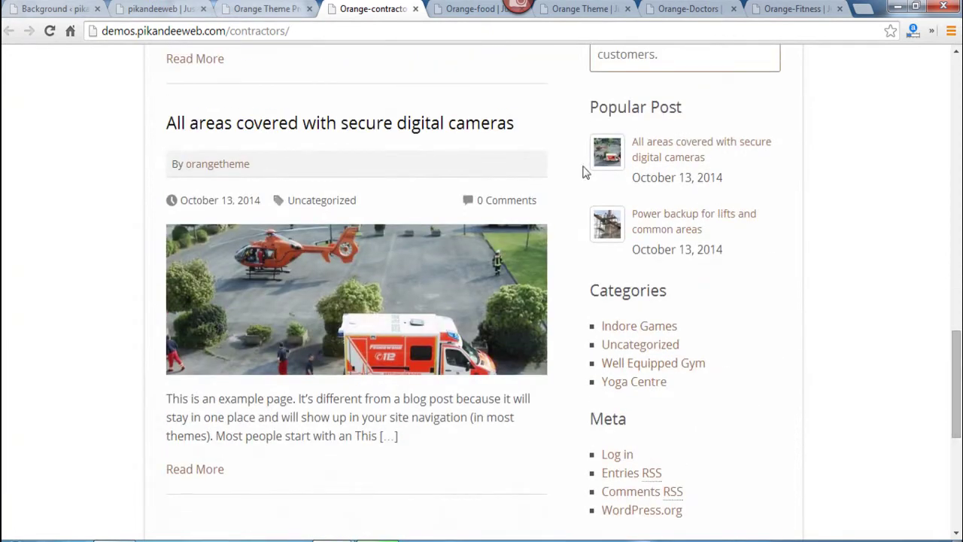
{"action": "scroll", "coordinate": [944, 307], "scroll_direction": "down", "scroll_amount": 3}
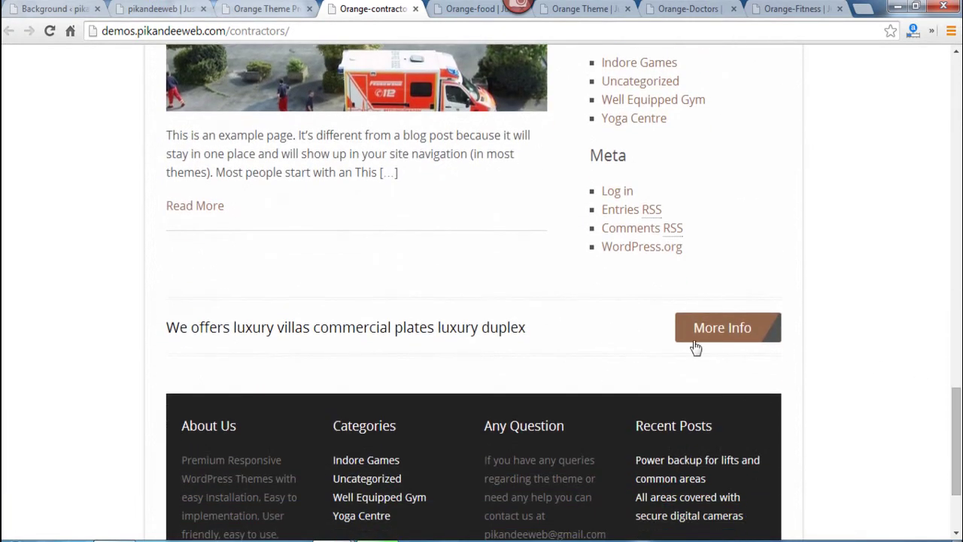
{"action": "left_click_drag", "start_coordinate": [958, 422], "coordinate": [960, 299]}
Open the Orange food demo site and view its blog posts, sidebar widgets and Page Link banner
{"action": "left_click", "coordinate": [465, 9]}
{"action": "mouse_move", "coordinate": [960, 316]}
{"action": "left_mouse_down"}
{"action": "mouse_move", "coordinate": [960, 384]}
{"action": "mouse_move", "coordinate": [961, 327]}
{"action": "left_mouse_up"}
{"action": "scroll", "coordinate": [332, 279], "scroll_direction": "down", "scroll_amount": 1}
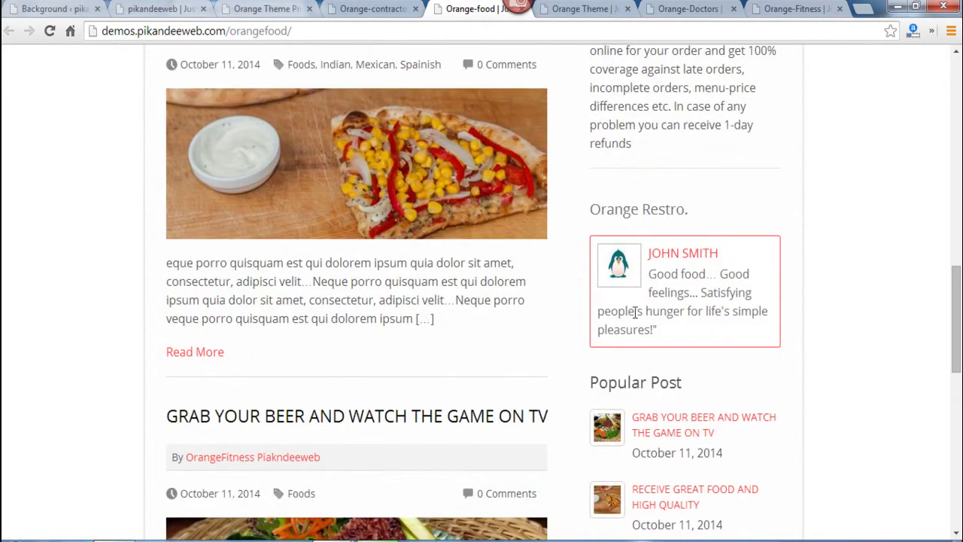
{"action": "scroll", "coordinate": [777, 250], "scroll_direction": "down", "scroll_amount": 2}
{"action": "scroll", "coordinate": [727, 266], "scroll_direction": "down", "scroll_amount": 7}
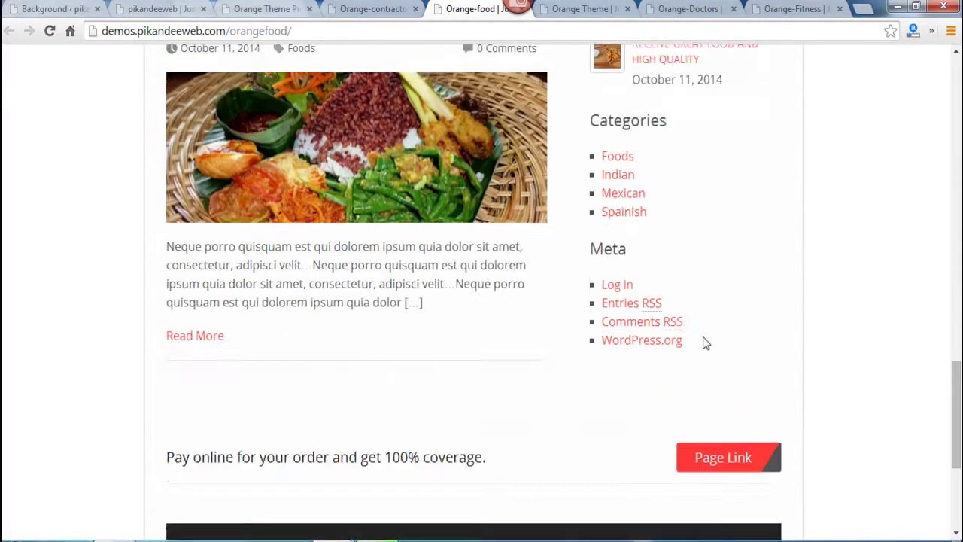
{"action": "scroll", "coordinate": [715, 346], "scroll_direction": "up", "scroll_amount": 12}
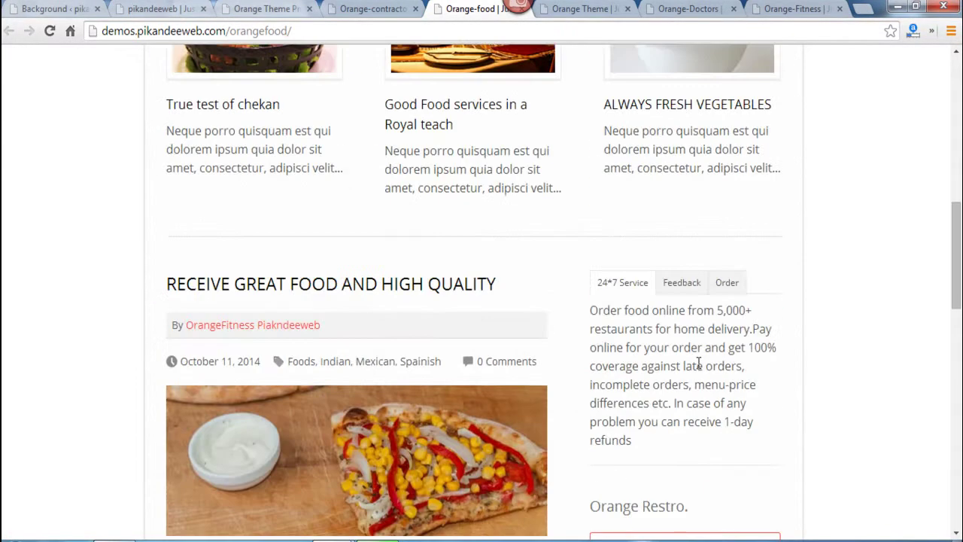
Switch the food demo's sidebar through Feedback, Order and 24*7 Service, and view the feature boxes and slider
{"action": "left_click", "coordinate": [681, 283]}
{"action": "left_click", "coordinate": [725, 283]}
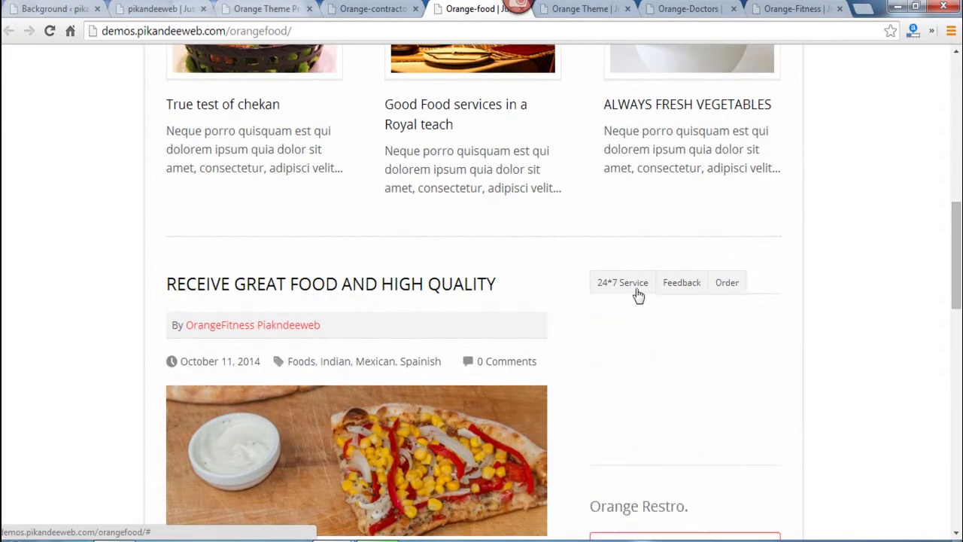
{"action": "left_click", "coordinate": [622, 283]}
{"action": "scroll", "coordinate": [403, 197], "scroll_direction": "up", "scroll_amount": 2}
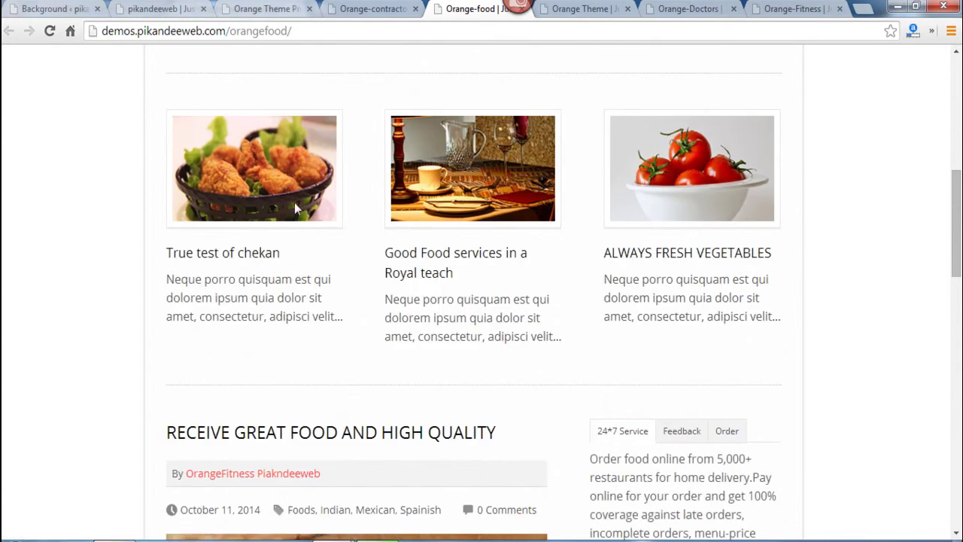
{"action": "scroll", "coordinate": [696, 286], "scroll_direction": "up", "scroll_amount": 7}
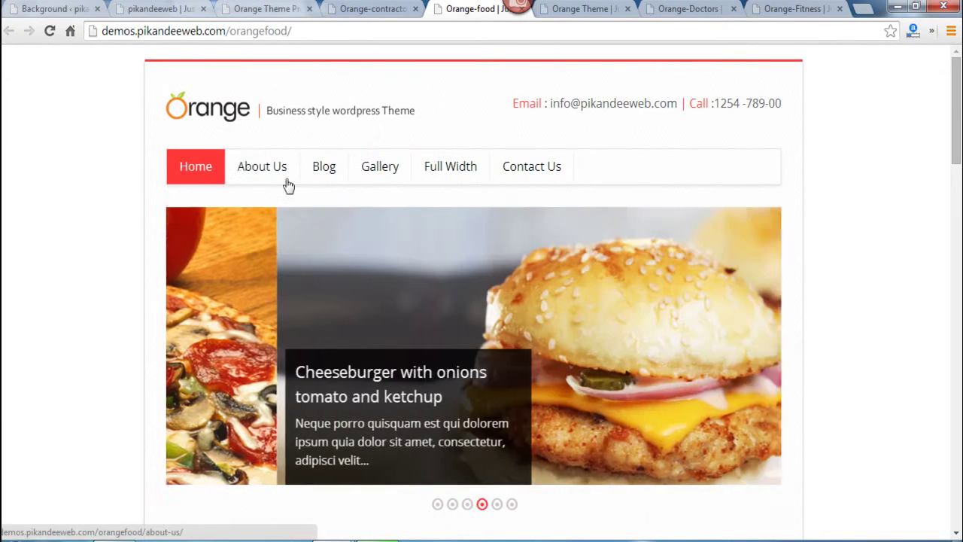
Open the food demo's About Us and Blog pages and look through their content
{"action": "left_click", "coordinate": [280, 178]}
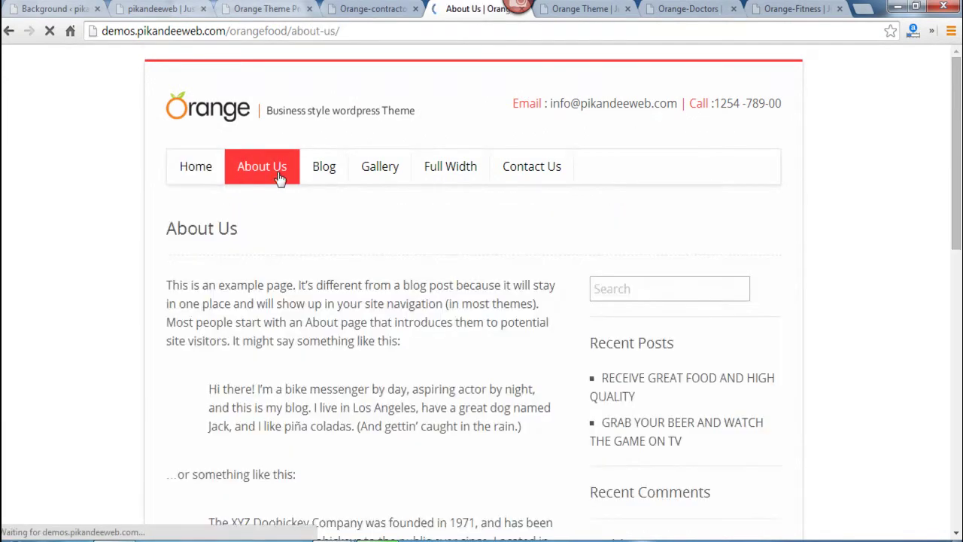
{"action": "scroll", "coordinate": [308, 318], "scroll_direction": "down", "scroll_amount": 5}
{"action": "scroll", "coordinate": [318, 342], "scroll_direction": "up", "scroll_amount": 5}
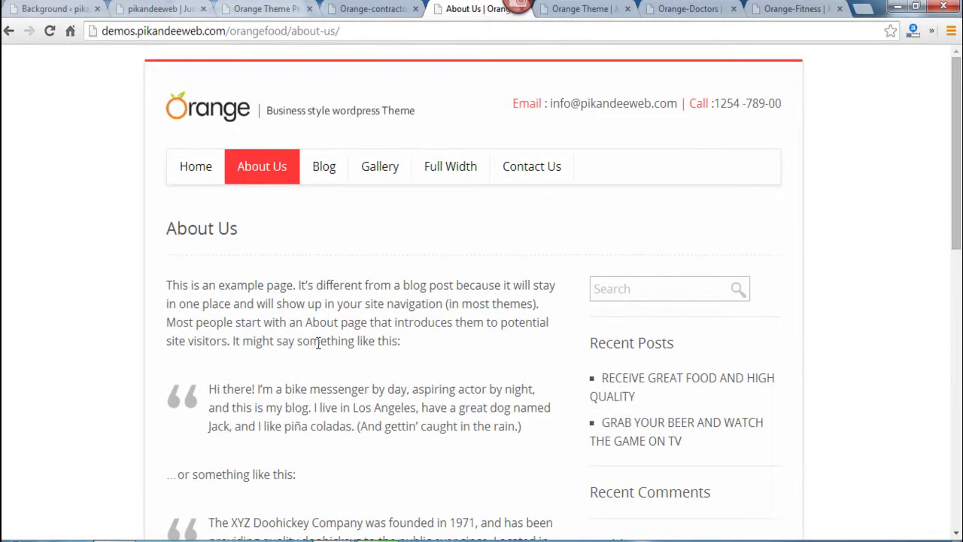
{"action": "left_click", "coordinate": [326, 168]}
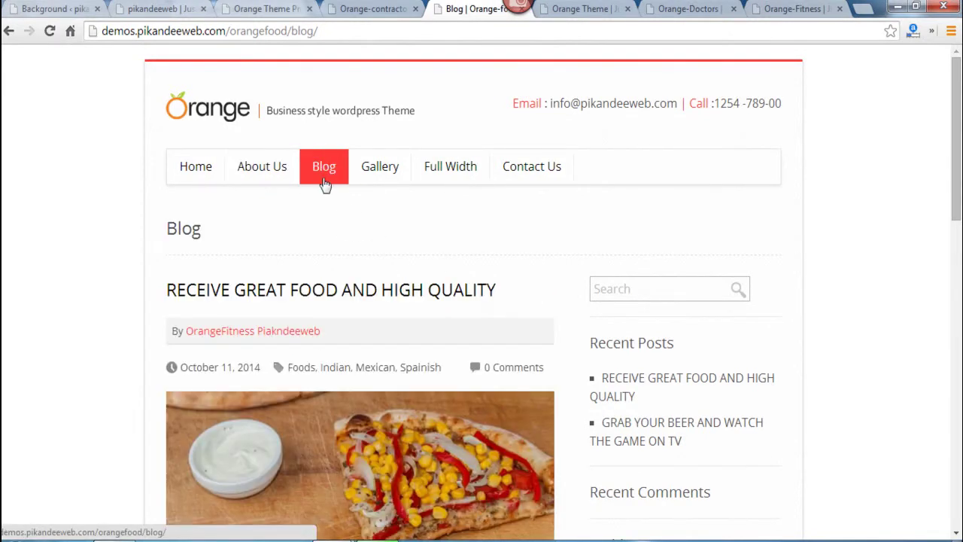
{"action": "mouse_move", "coordinate": [960, 139]}
{"action": "left_mouse_down"}
{"action": "mouse_move", "coordinate": [961, 407]}
{"action": "mouse_move", "coordinate": [961, 142]}
{"action": "left_mouse_up"}
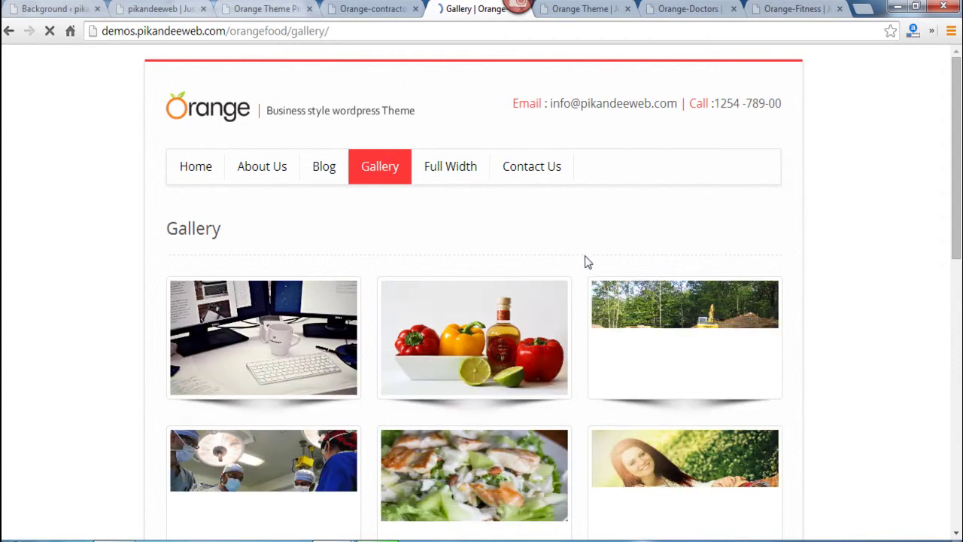
Open the food demo's Gallery page and look through its image grid
{"action": "scroll", "coordinate": [584, 260], "scroll_direction": "down", "scroll_amount": 4}
{"action": "scroll", "coordinate": [584, 261], "scroll_direction": "up", "scroll_amount": 4}
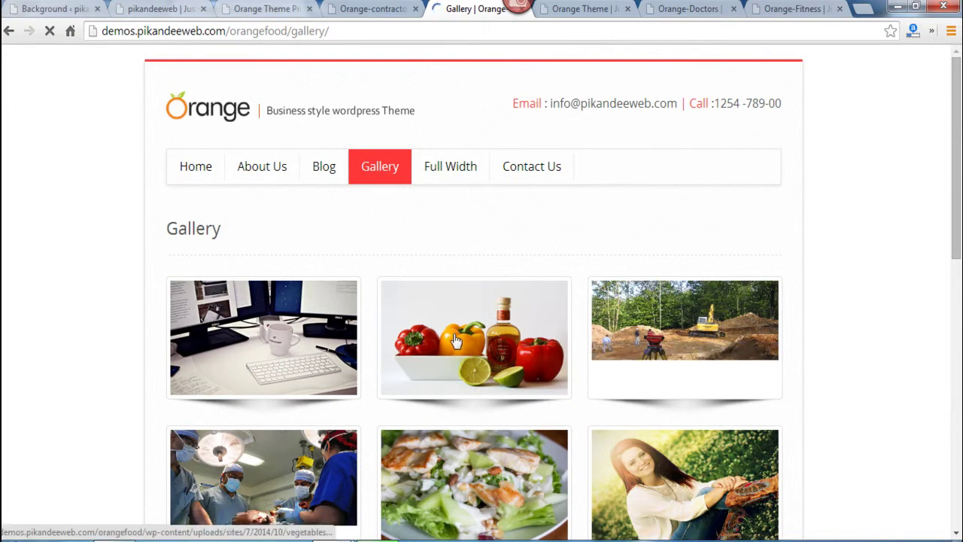
{"action": "scroll", "coordinate": [455, 341], "scroll_direction": "down", "scroll_amount": 5}
{"action": "scroll", "coordinate": [462, 323], "scroll_direction": "up", "scroll_amount": 4}
Enlarge the bell pepper image in the gallery, advance to the following picture, and close the enlarged view
{"action": "left_click", "coordinate": [459, 283]}
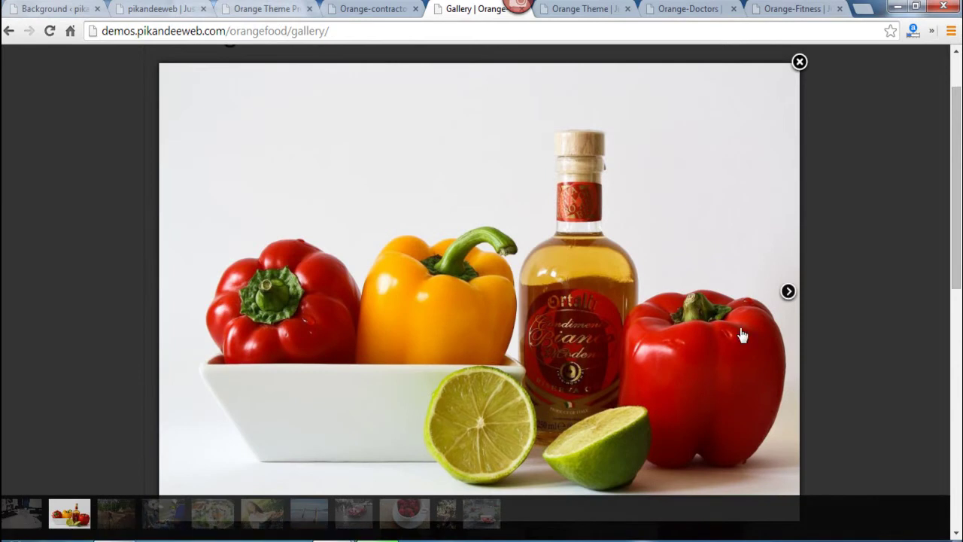
{"action": "left_click", "coordinate": [788, 292]}
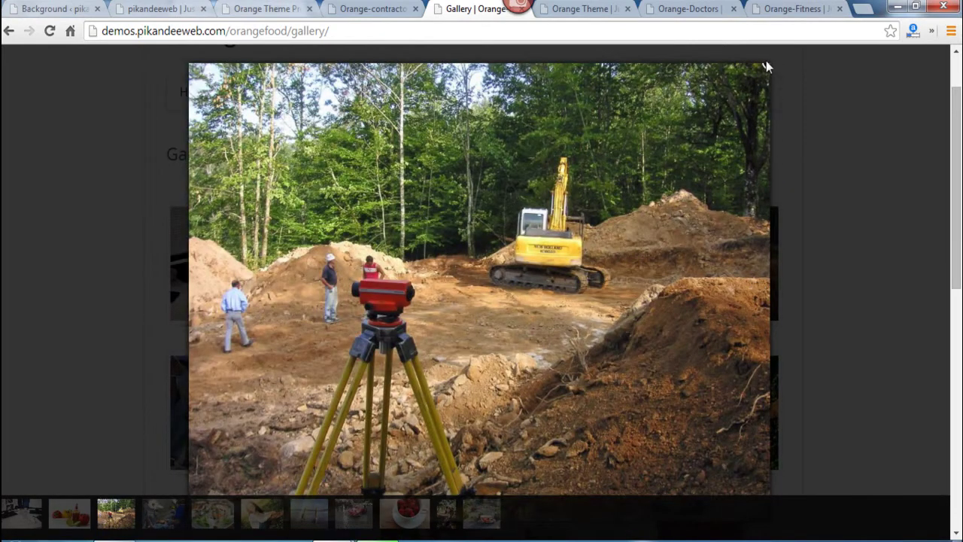
{"action": "left_click", "coordinate": [766, 67]}
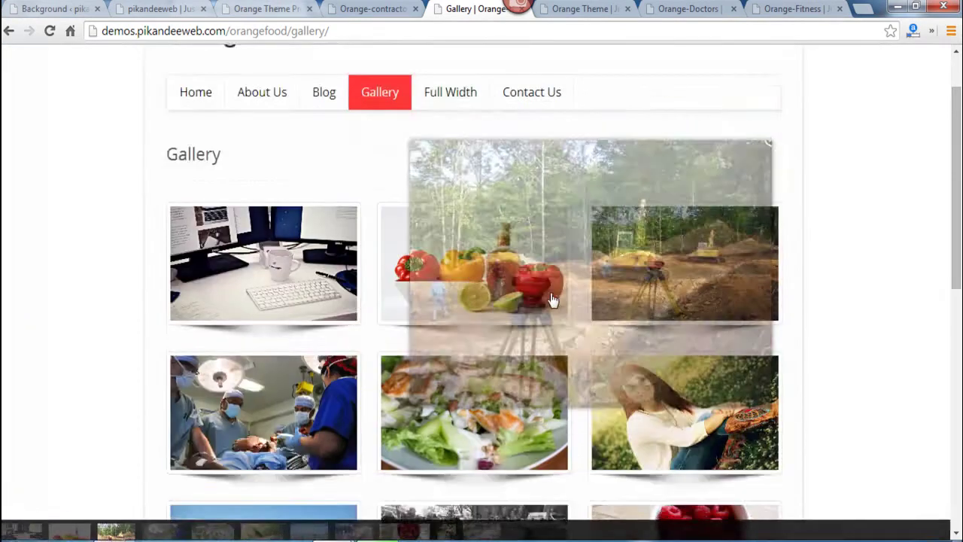
{"action": "scroll", "coordinate": [258, 332], "scroll_direction": "down", "scroll_amount": 5}
{"action": "scroll", "coordinate": [258, 333], "scroll_direction": "up", "scroll_amount": 5}
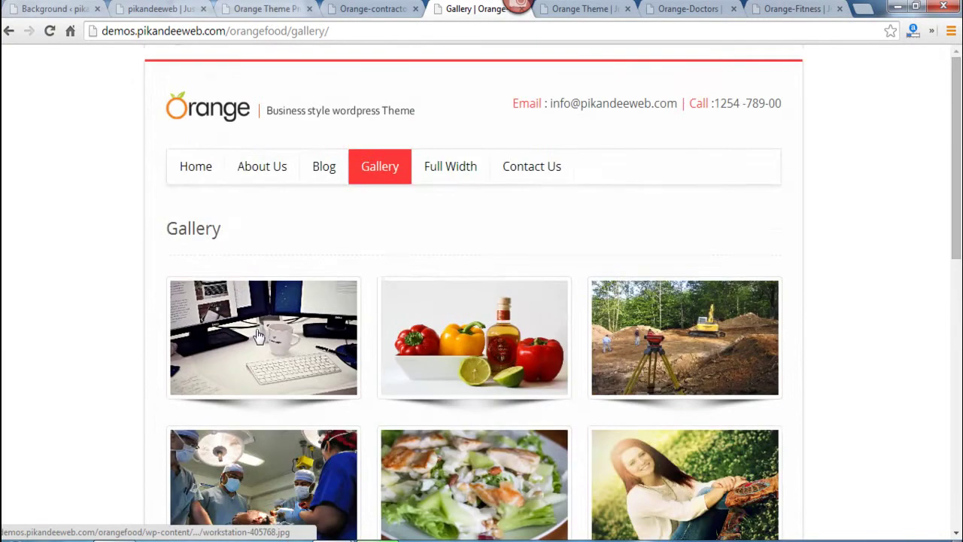
Open the food demo's Contact Us page and view its contact form, captcha and map
{"action": "left_click", "coordinate": [525, 174]}
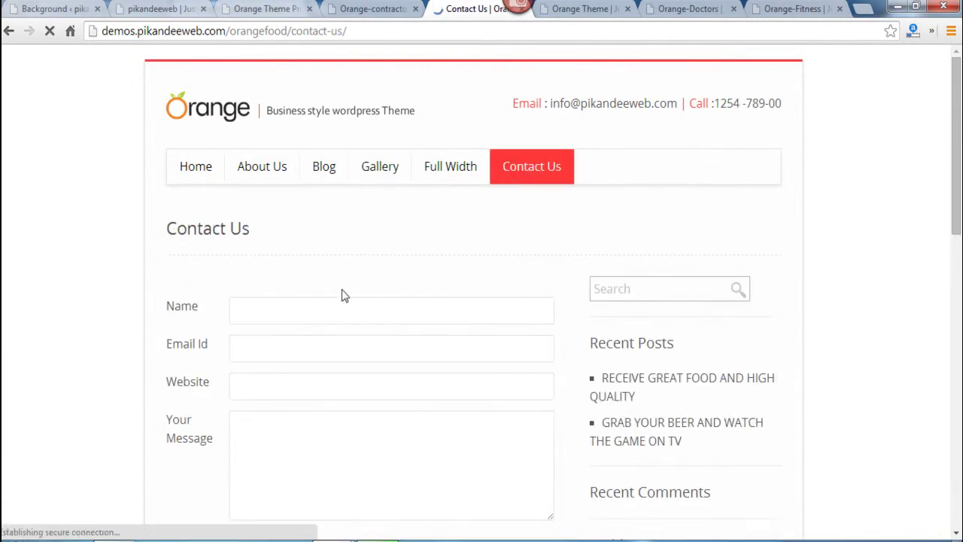
{"action": "scroll", "coordinate": [259, 375], "scroll_direction": "down", "scroll_amount": 5}
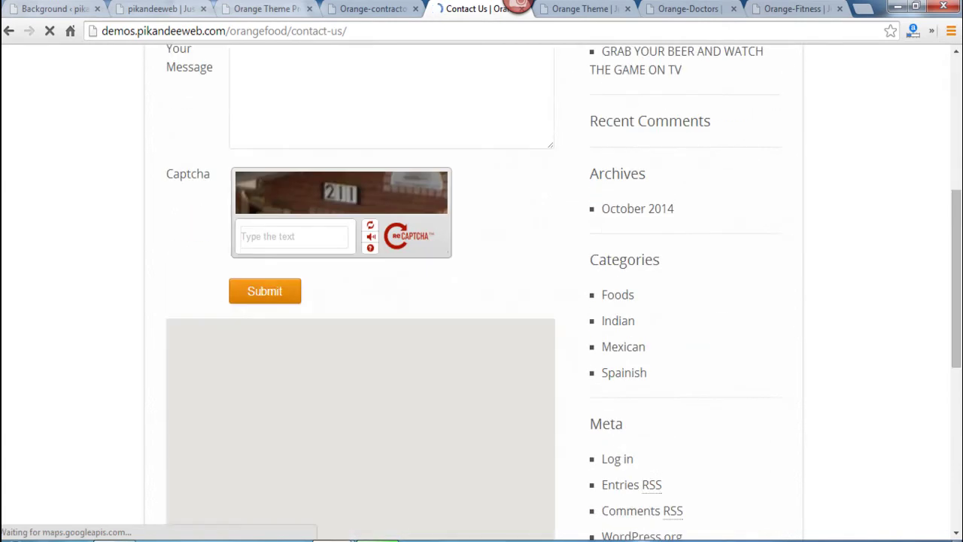
{"action": "scroll", "coordinate": [51, 339], "scroll_direction": "down", "scroll_amount": 3}
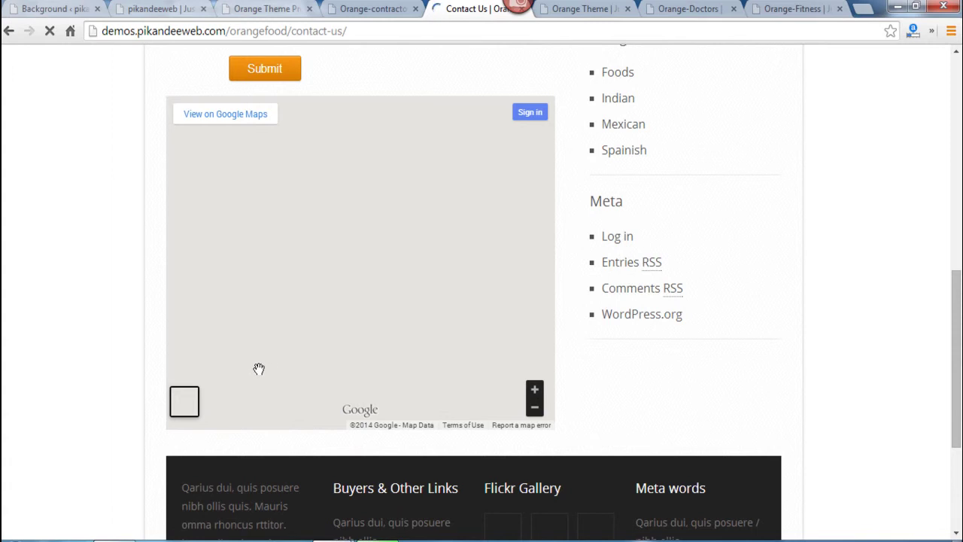
{"action": "scroll", "coordinate": [772, 383], "scroll_direction": "up", "scroll_amount": 8}
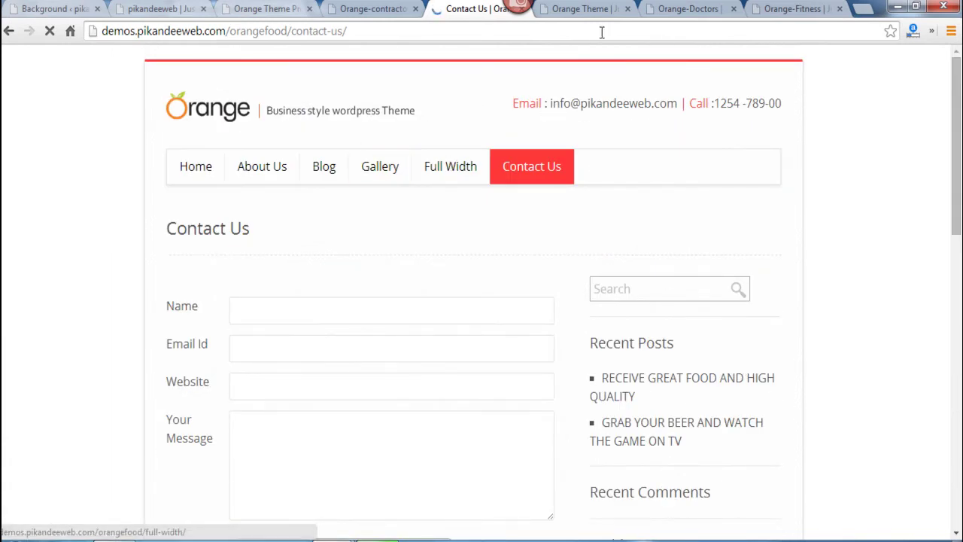
Open the Orange fashion demo site and look over its home page
{"action": "left_click", "coordinate": [593, 9]}
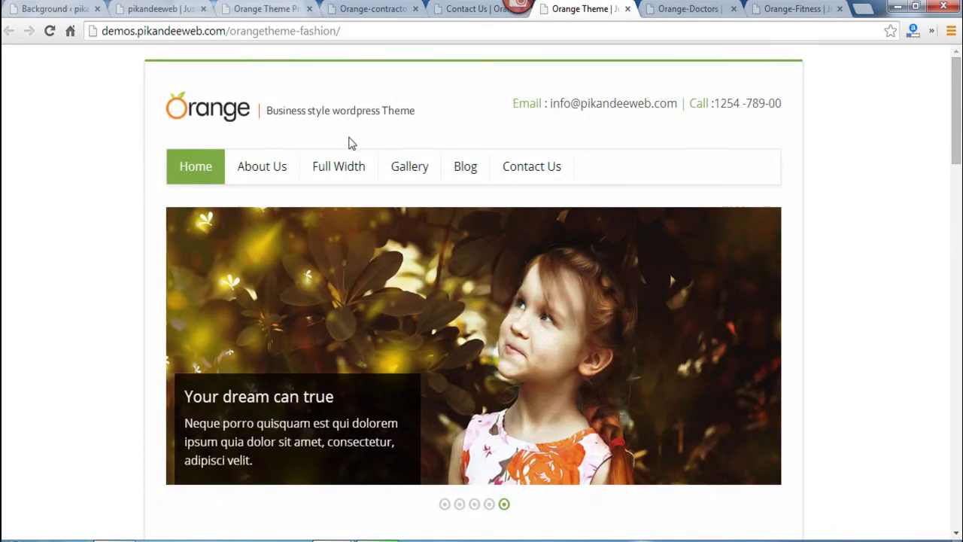
{"action": "mouse_move", "coordinate": [959, 112]}
{"action": "left_mouse_down"}
{"action": "mouse_move", "coordinate": [960, 388]}
{"action": "mouse_move", "coordinate": [961, 99]}
{"action": "left_mouse_up"}
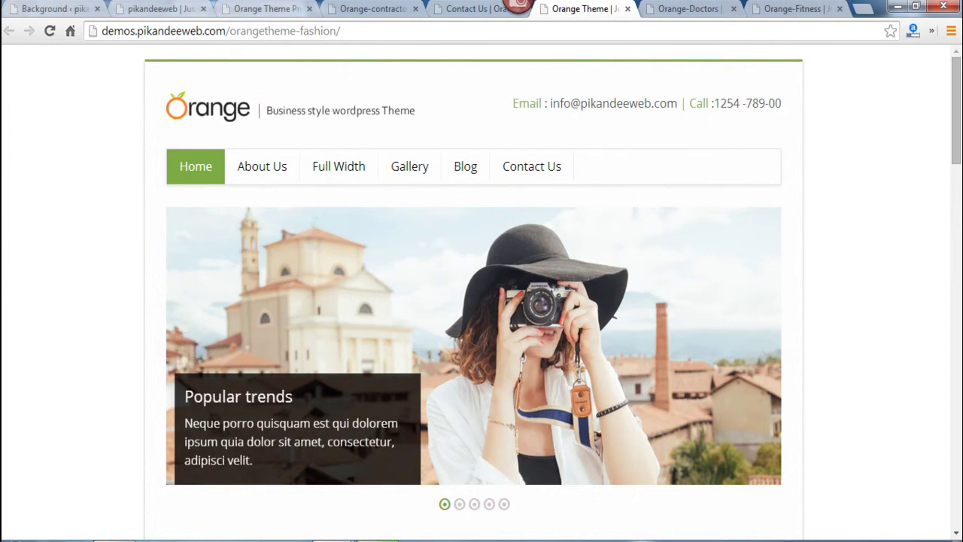
Open the Theme Options page in the WordPress admin and return to the fashion demo
{"action": "key", "text": "ctrl+1"}
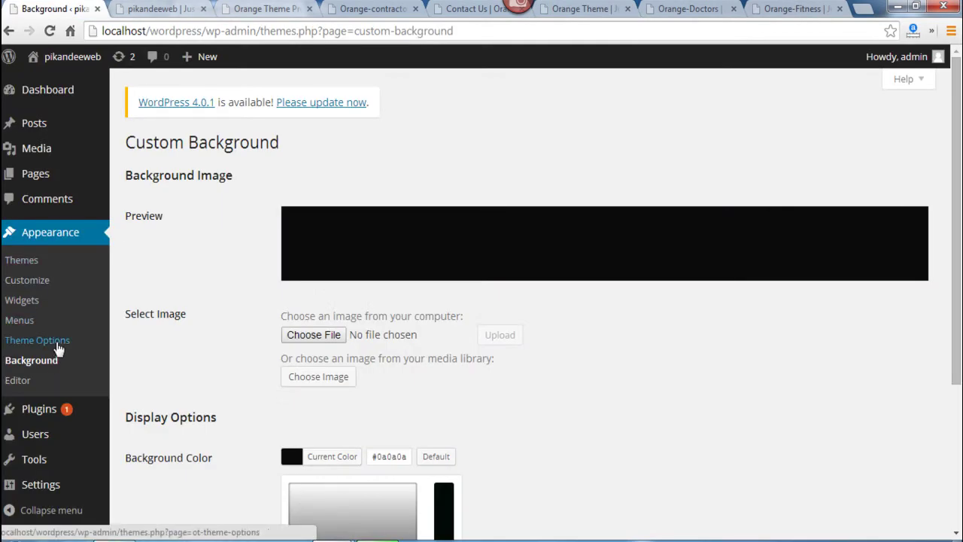
{"action": "left_click", "coordinate": [57, 345]}
{"action": "key", "text": "ctrl+6"}
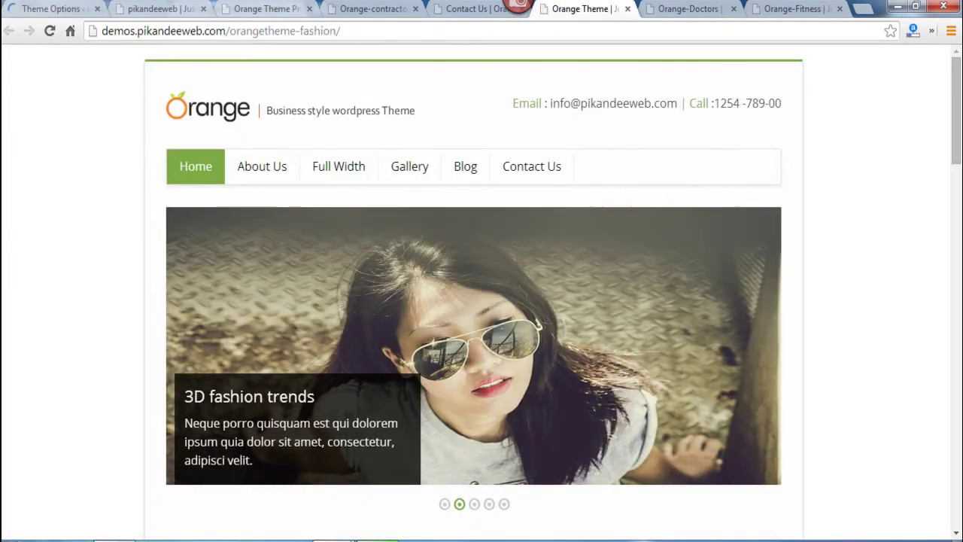
View the home pages of the Orange doctors and Orange fitness demo sites
{"action": "left_click", "coordinate": [679, 10]}
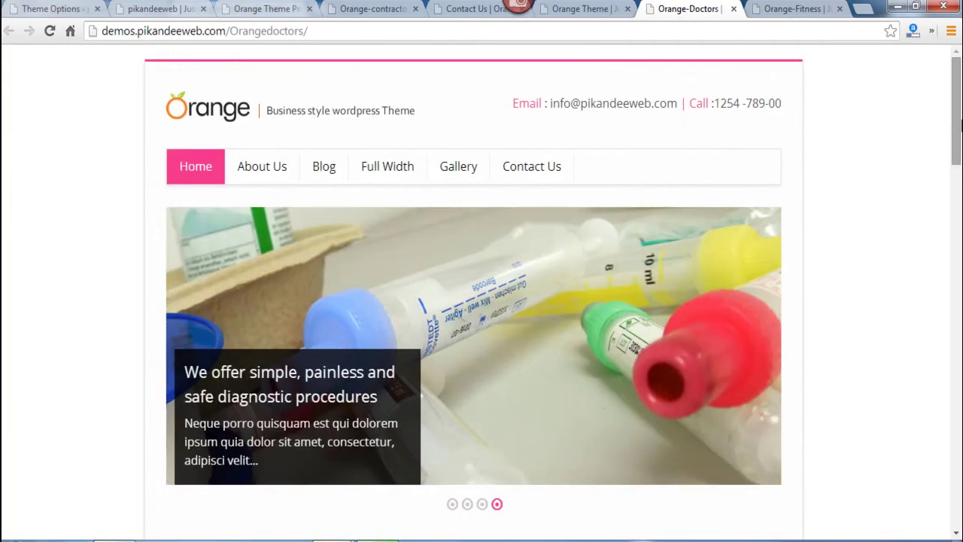
{"action": "mouse_move", "coordinate": [958, 124]}
{"action": "left_mouse_down"}
{"action": "mouse_move", "coordinate": [961, 459]}
{"action": "mouse_move", "coordinate": [960, 113]}
{"action": "left_mouse_up"}
{"action": "key", "text": "ctrl+Tab"}
{"action": "left_click_drag", "start_coordinate": [960, 118], "coordinate": [961, 95]}
{"action": "scroll", "coordinate": [941, 298], "scroll_direction": "down", "scroll_amount": 1}
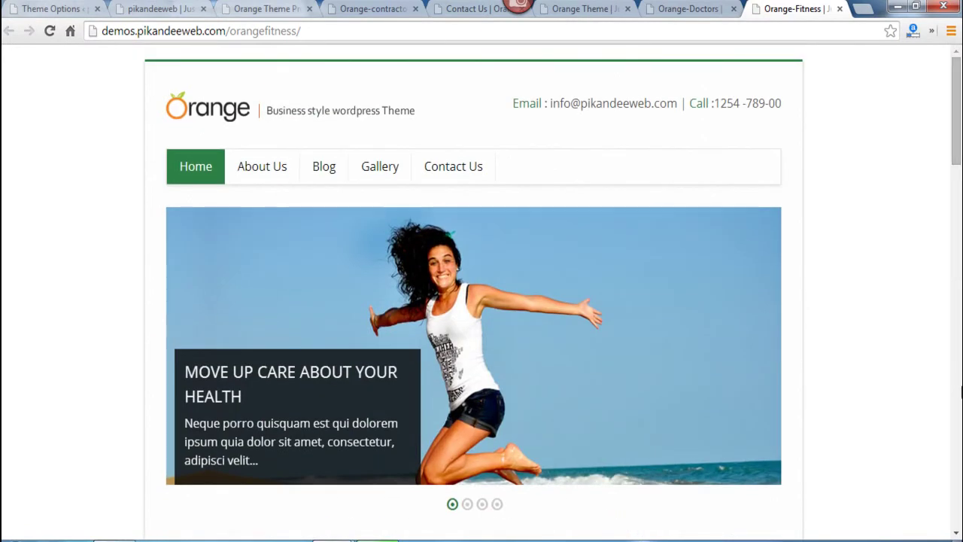
Compare the open demo sites, revisiting Theme Options, the local site and the theme preview page, and end on the fashion demo
{"action": "left_click", "coordinate": [707, 9]}
{"action": "left_click", "coordinate": [796, 9]}
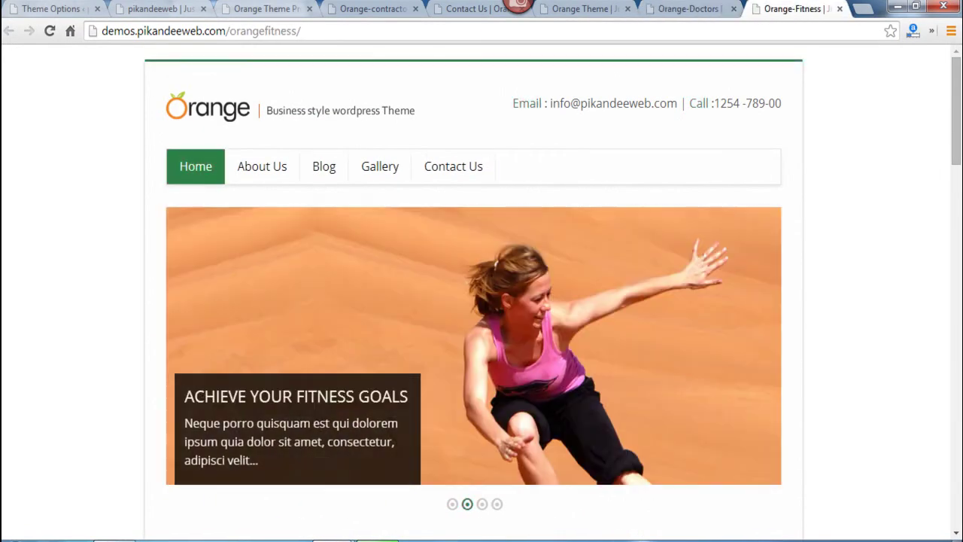
{"action": "left_click", "coordinate": [690, 9]}
{"action": "left_click", "coordinate": [585, 9]}
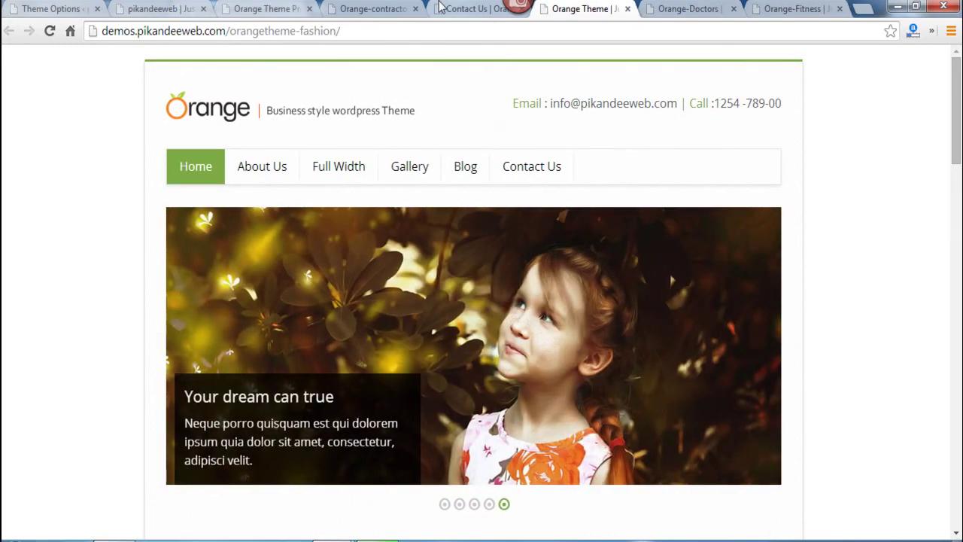
{"action": "left_click", "coordinate": [50, 9]}
{"action": "left_click", "coordinate": [159, 9]}
{"action": "left_click", "coordinate": [241, 9]}
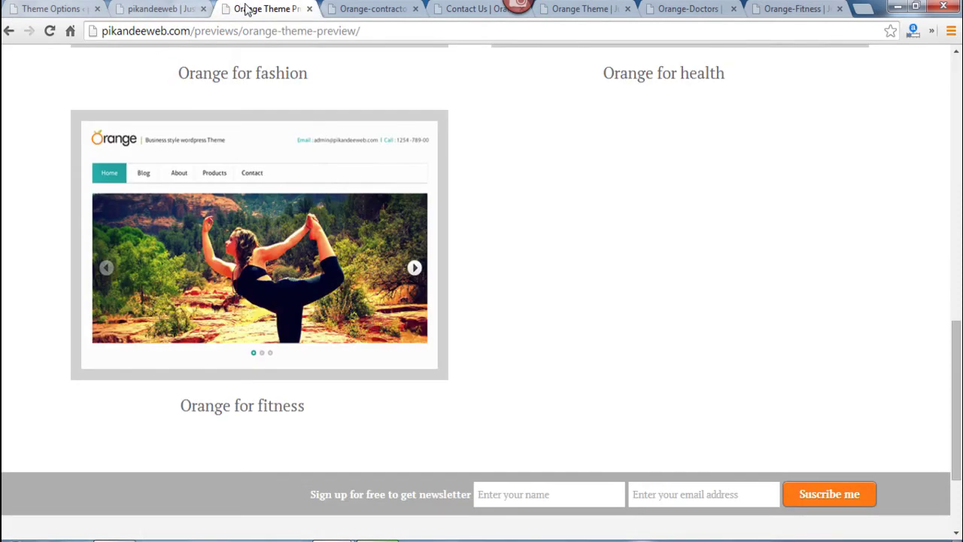
{"action": "left_click", "coordinate": [357, 13]}
{"action": "left_click", "coordinate": [584, 9]}
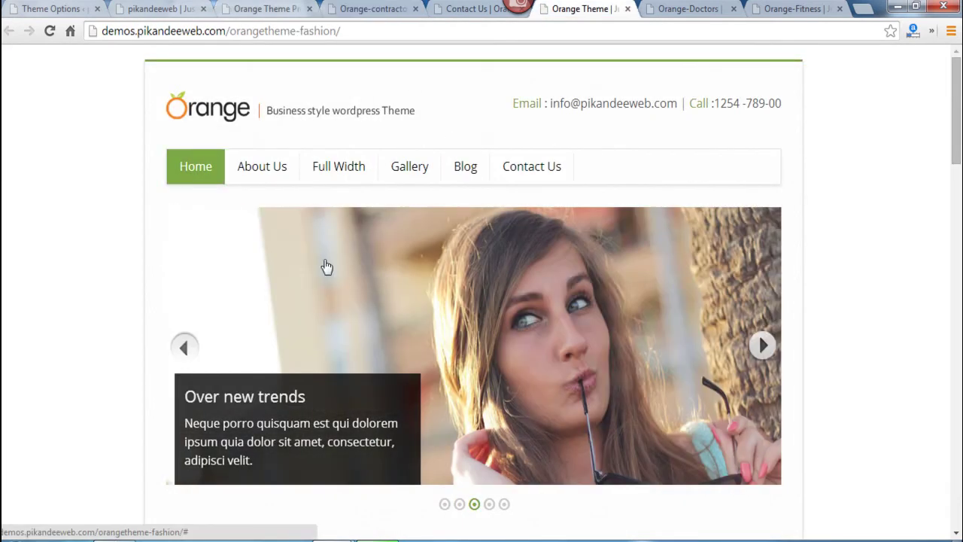